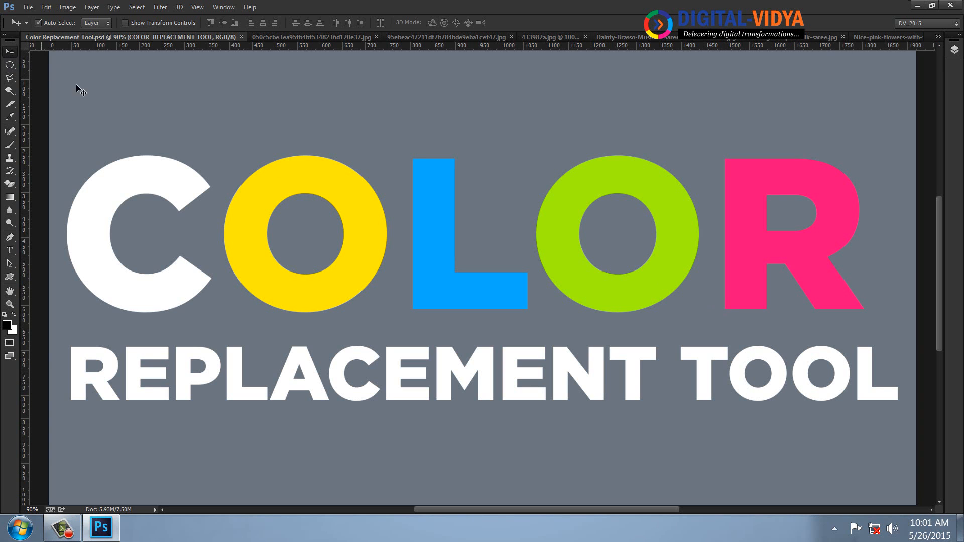
Look through the open images and bring up 433982a.jpg with the girl's coral skirt in view
key("ctrl+shift+Tab")
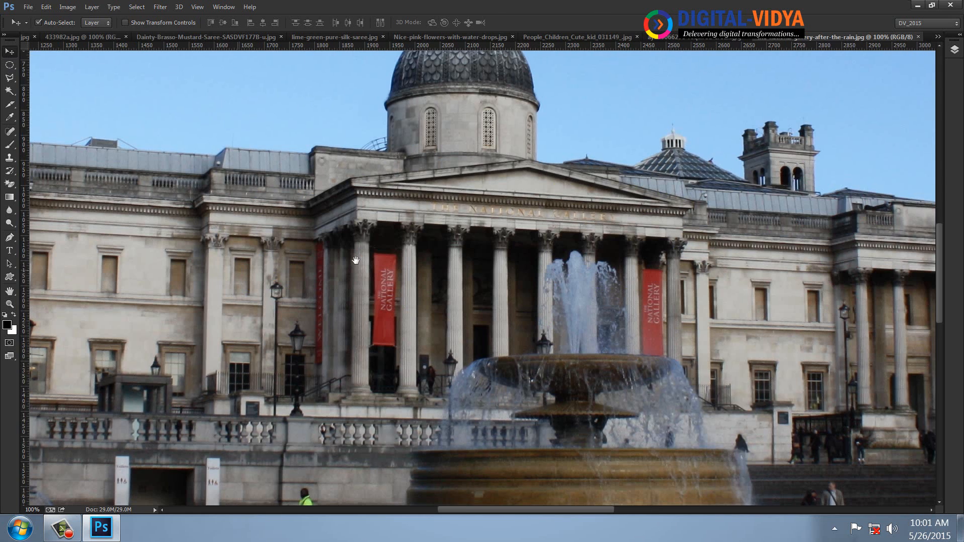
left_click_drag(236, 271, 369, 256)
key("ctrl+Tab")
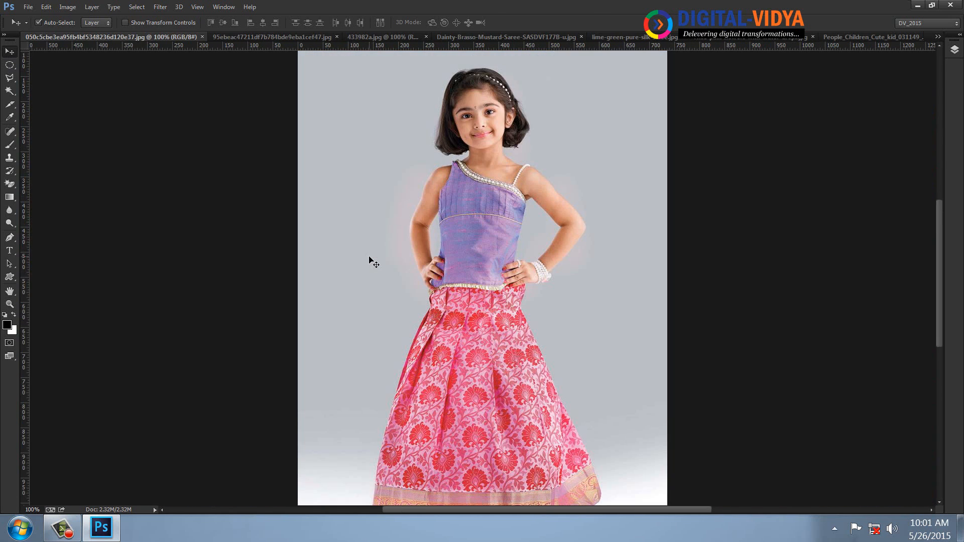
key("ctrl+Tab")
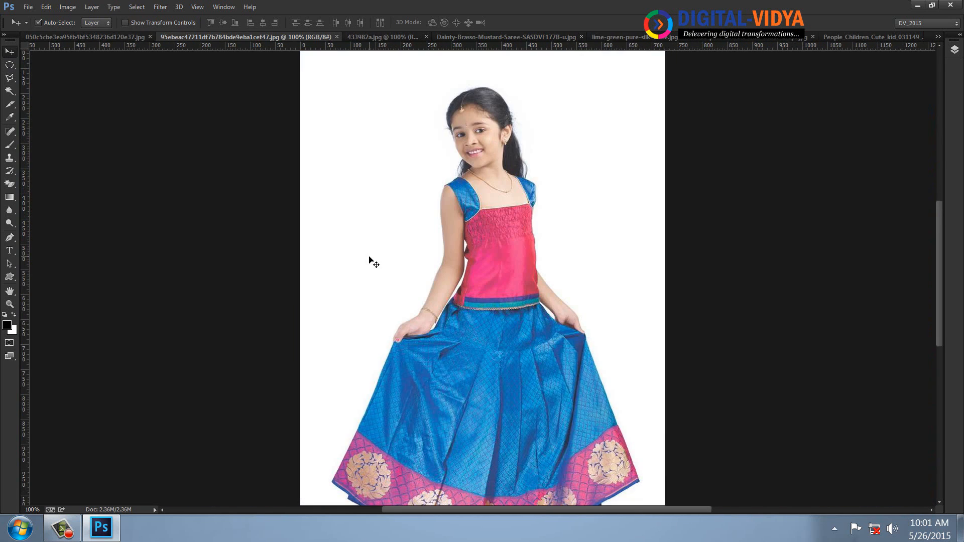
key("ctrl+Tab")
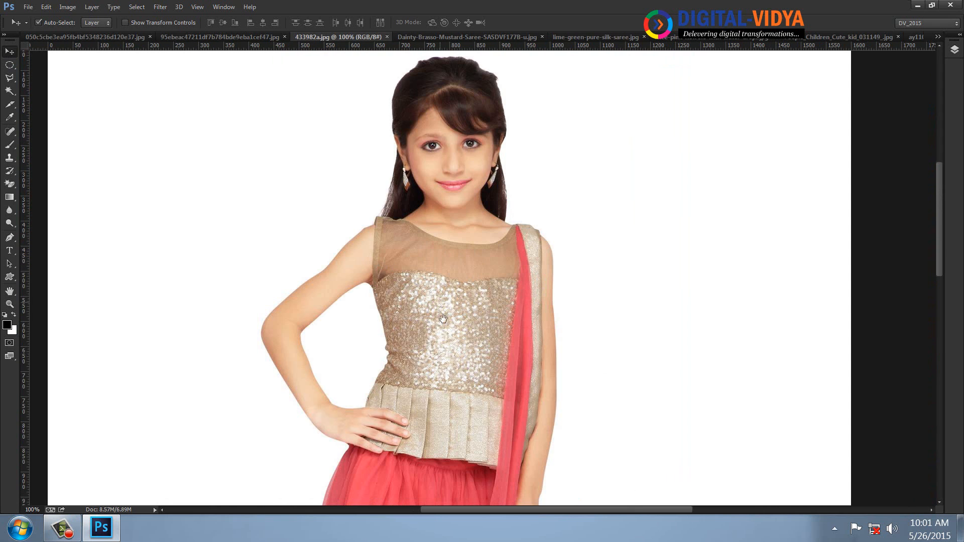
left_click_drag(433, 348, 428, 191)
left_click_drag(415, 316, 402, 150)
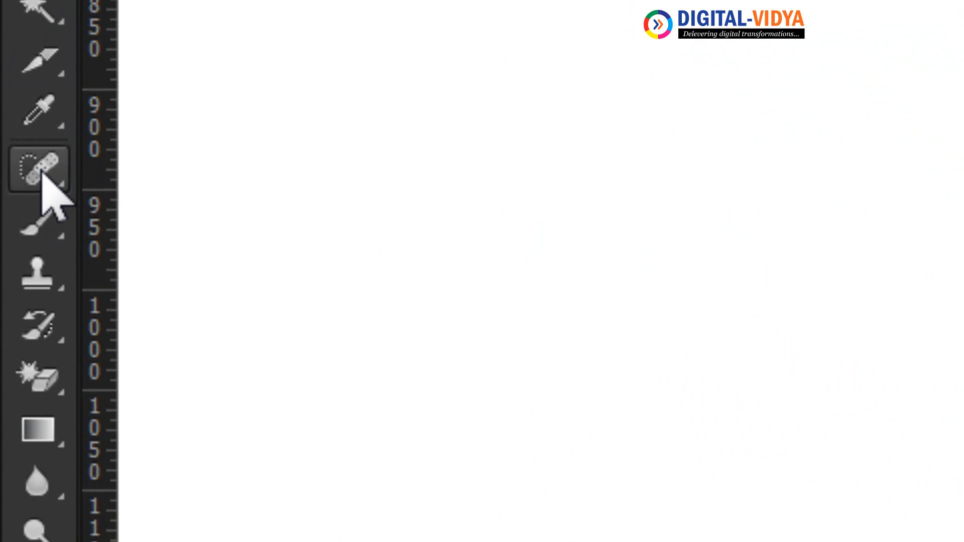
Activate the Color Replacement tool and set the foreground color to green (RGB 50, 148, 16)
mouse_move(47, 219)
left_mouse_down()
mouse_move(136, 216)
mouse_move(245, 301)
mouse_move(230, 300)
mouse_move(375, 295)
left_mouse_up()
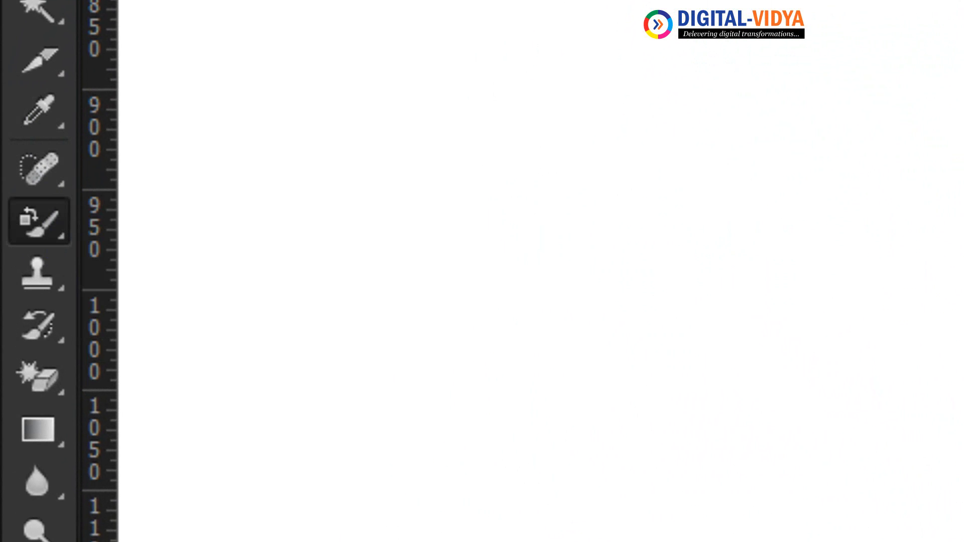
left_click(12, 486)
left_click(268, 257)
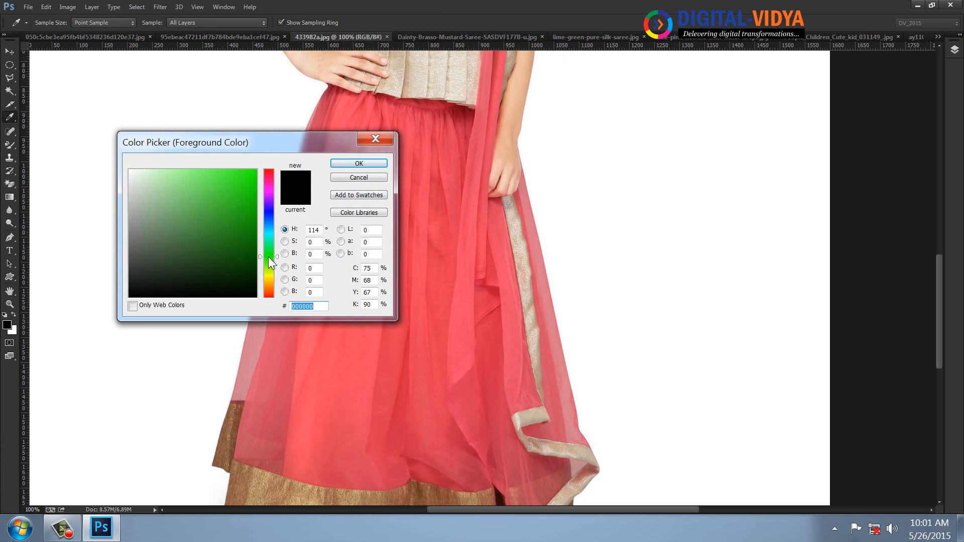
left_click(242, 223)
left_click(337, 163)
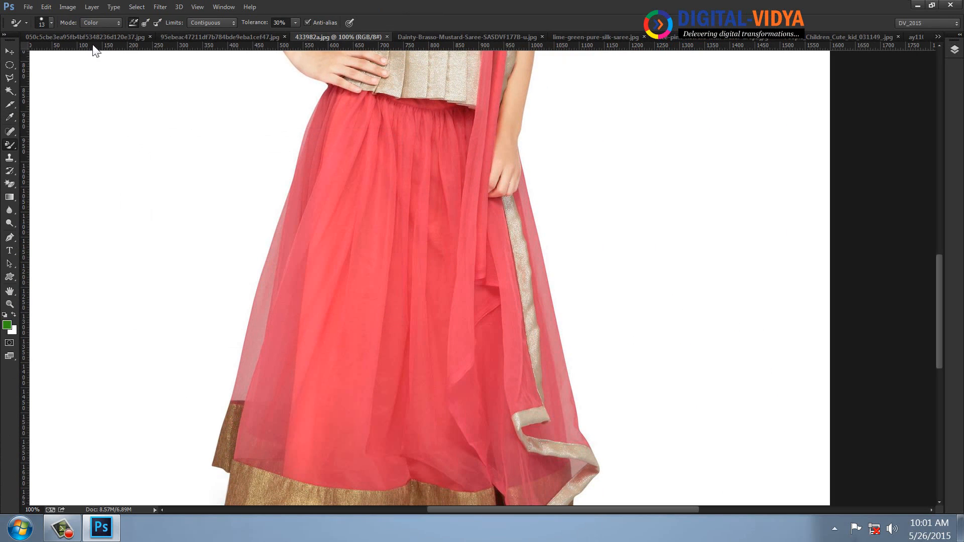
Set the Color Replacement brush to a size of 500 px and a hardness of 0%
left_click(51, 23)
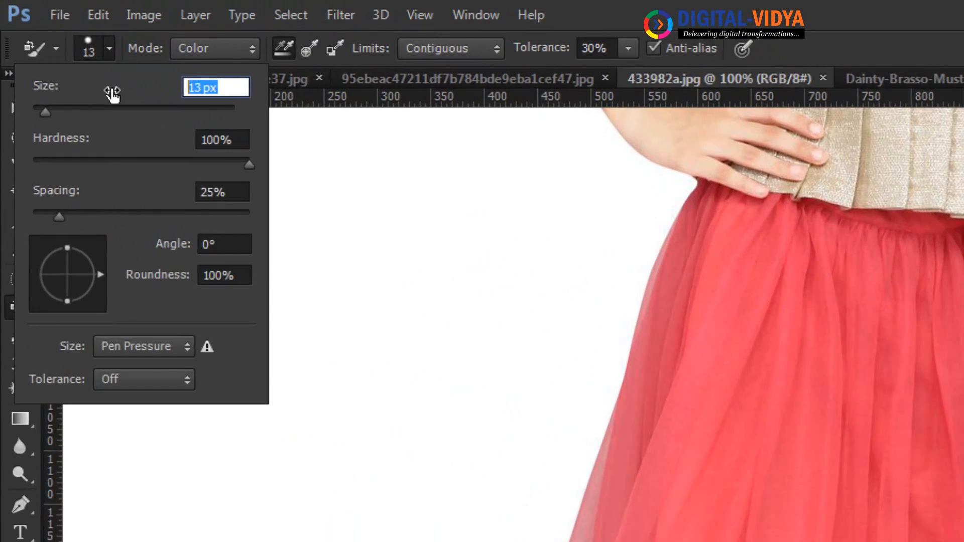
type("500")
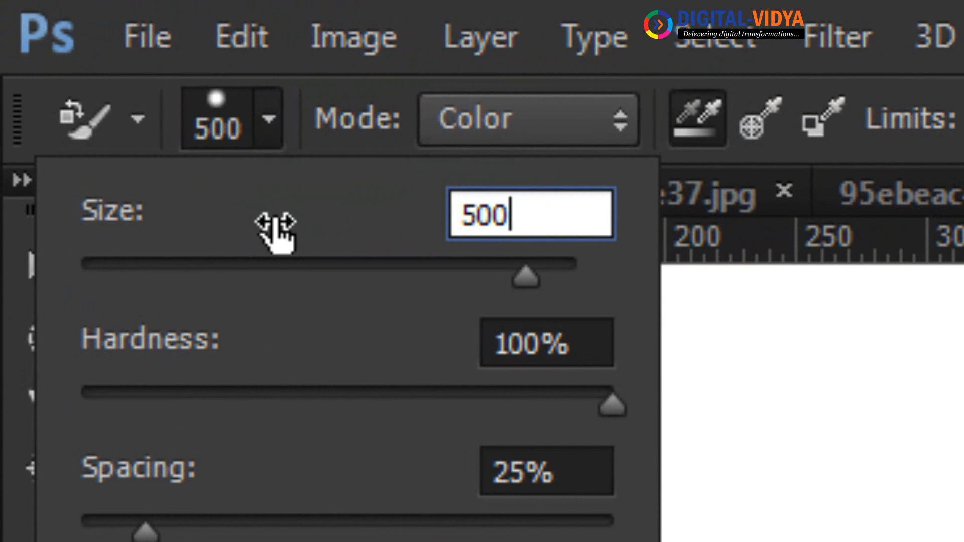
left_click(588, 344)
type("0")
key("Return")
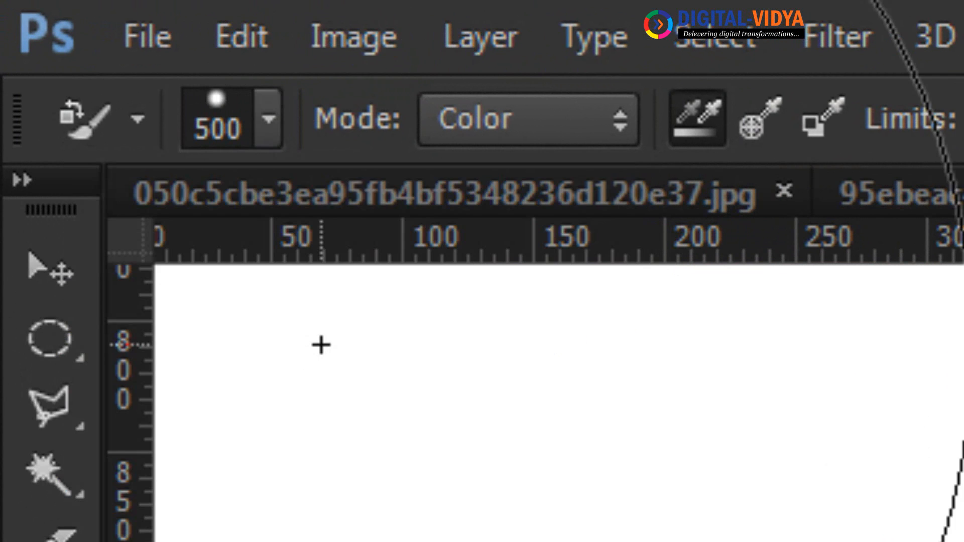
left_click(271, 123)
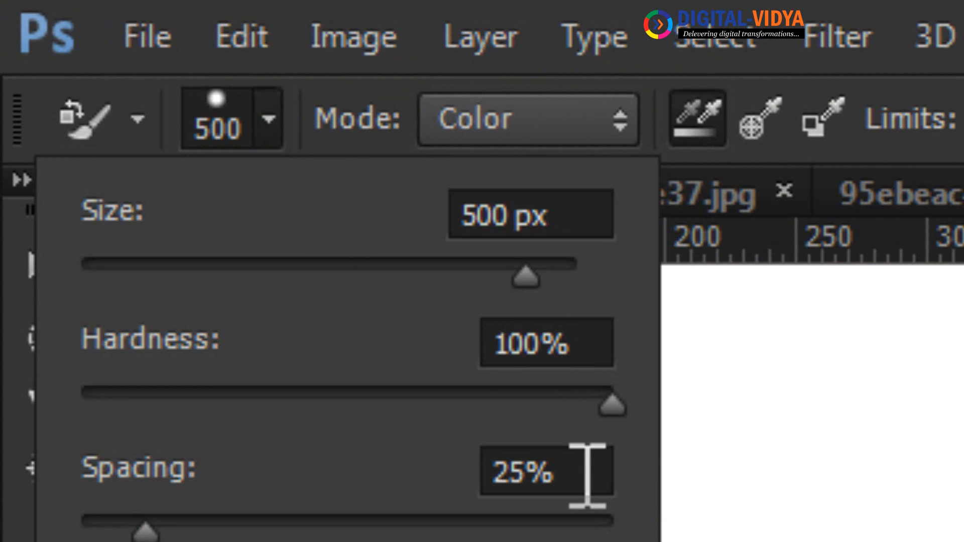
left_click(585, 337)
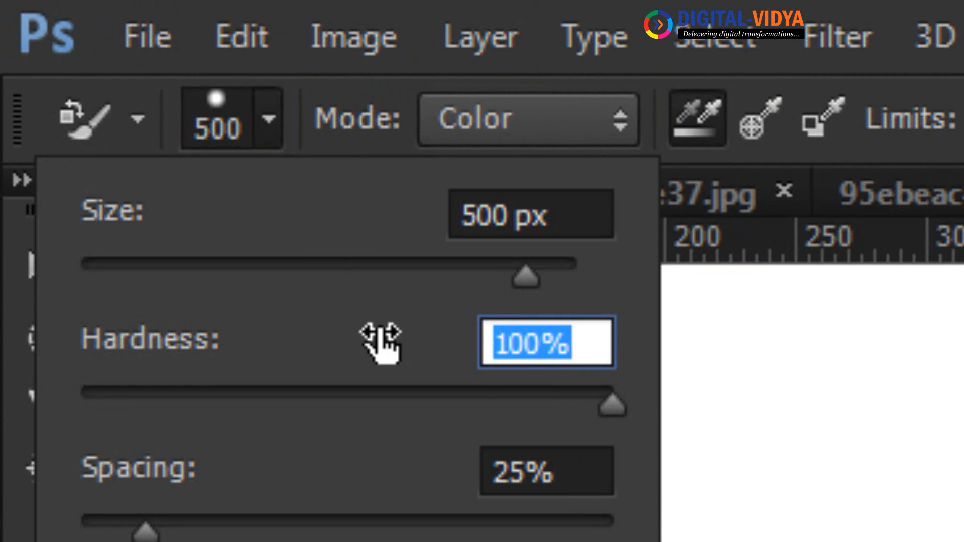
type("0")
key("Return")
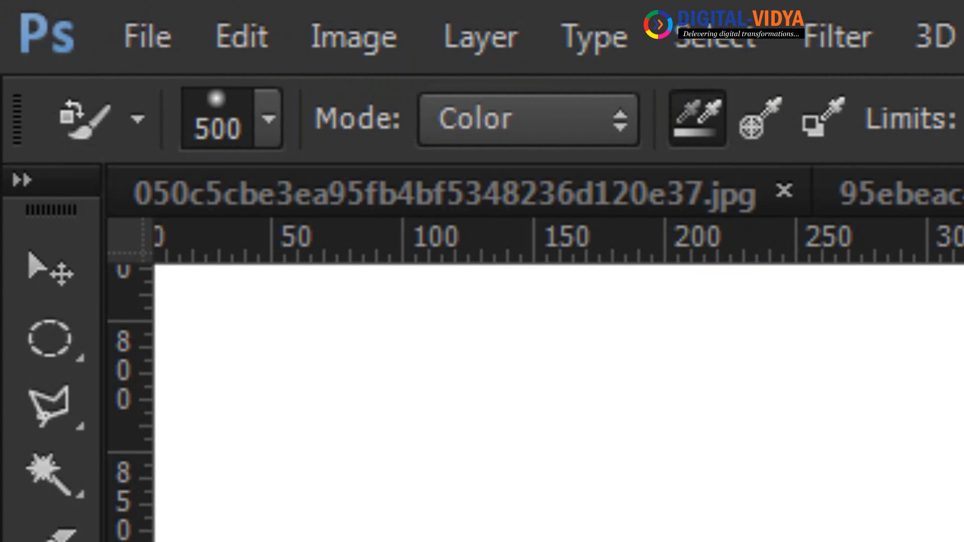
Reduce the brush size to 200 px and paint the coral skirt and the draped scarf green
left_click(274, 123)
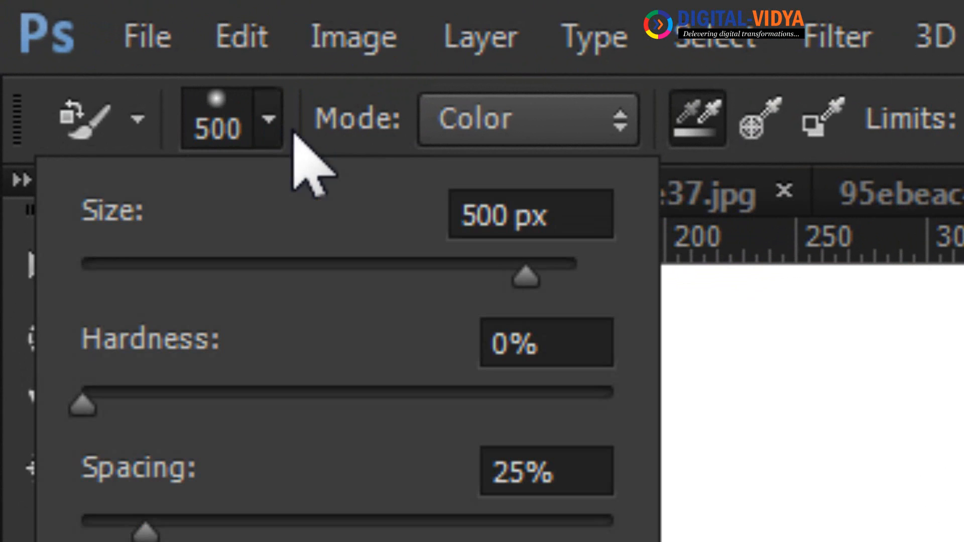
left_click(592, 222)
type("200")
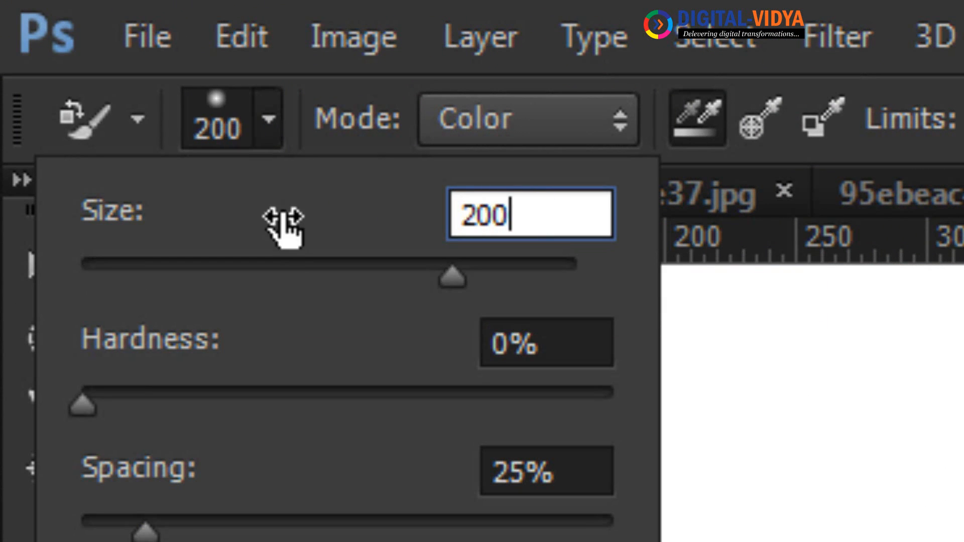
key("Return")
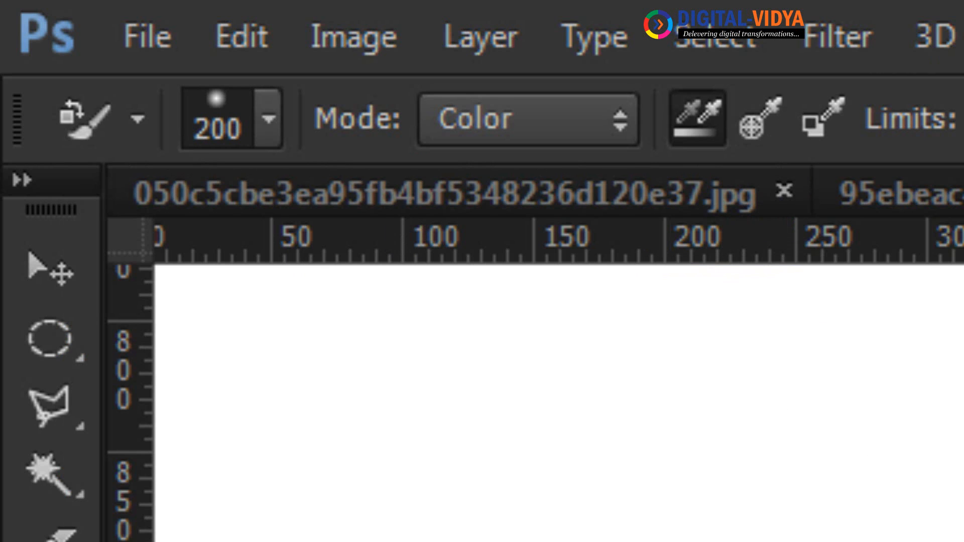
mouse_move(929, 377)
left_mouse_down()
mouse_move(941, 395)
mouse_move(596, 235)
mouse_move(337, 131)
mouse_move(330, 202)
mouse_move(275, 322)
mouse_move(302, 223)
mouse_move(295, 242)
mouse_move(267, 254)
mouse_move(263, 241)
mouse_move(323, 115)
mouse_move(364, 149)
mouse_move(370, 228)
mouse_move(287, 395)
mouse_move(248, 410)
mouse_move(247, 398)
mouse_move(344, 439)
mouse_move(282, 441)
mouse_move(380, 454)
mouse_move(530, 451)
mouse_move(500, 419)
mouse_move(525, 327)
mouse_move(512, 294)
mouse_move(472, 304)
mouse_move(414, 383)
mouse_move(381, 396)
mouse_move(358, 387)
mouse_move(412, 195)
mouse_move(412, 130)
mouse_move(329, 117)
mouse_move(460, 157)
mouse_move(448, 240)
mouse_move(518, 260)
mouse_move(534, 307)
mouse_move(537, 216)
mouse_move(548, 404)
mouse_move(524, 420)
mouse_move(603, 441)
left_mouse_up()
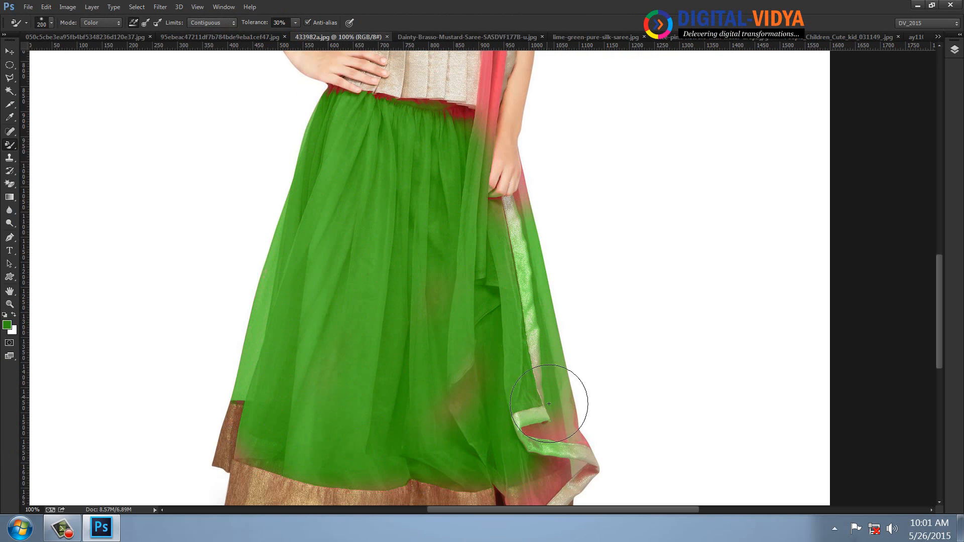
Set the foreground color to golden yellow (#e4c910) and paint over the skirt's bronze hem and the scarf's lower corner
key("space")
left_click_drag(436, 386, 438, 226)
left_click(7, 325)
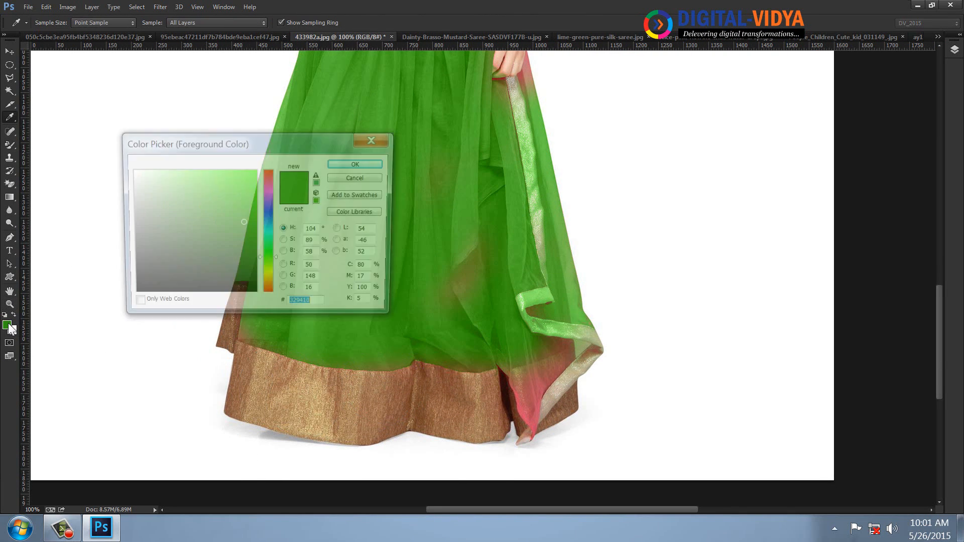
left_click(266, 280)
left_click(248, 184)
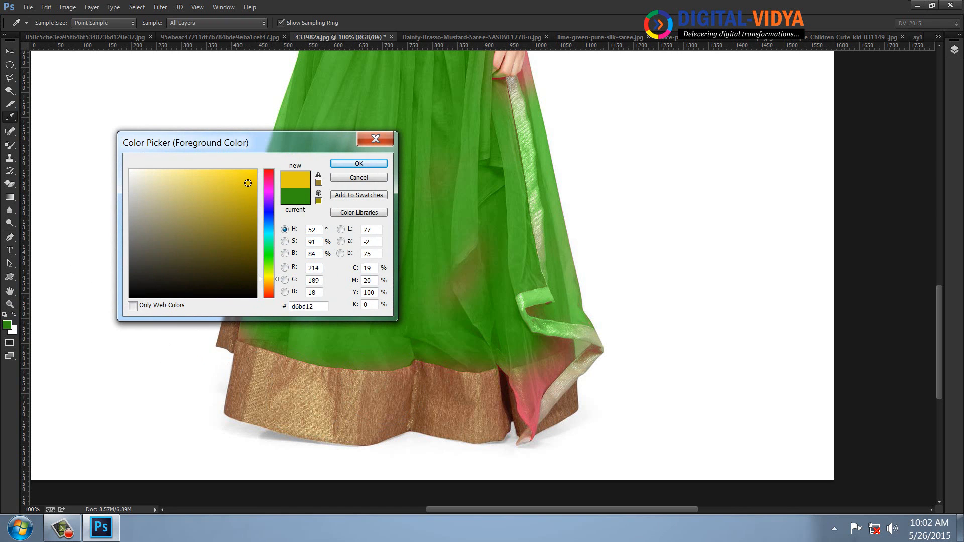
left_click(346, 164)
mouse_move(249, 376)
left_mouse_down()
mouse_move(268, 397)
mouse_move(320, 407)
mouse_move(435, 416)
mouse_move(443, 406)
mouse_move(276, 391)
mouse_move(237, 354)
mouse_move(220, 312)
mouse_move(283, 405)
mouse_move(561, 409)
mouse_move(509, 422)
mouse_move(583, 366)
mouse_move(549, 414)
mouse_move(602, 366)
left_mouse_up()
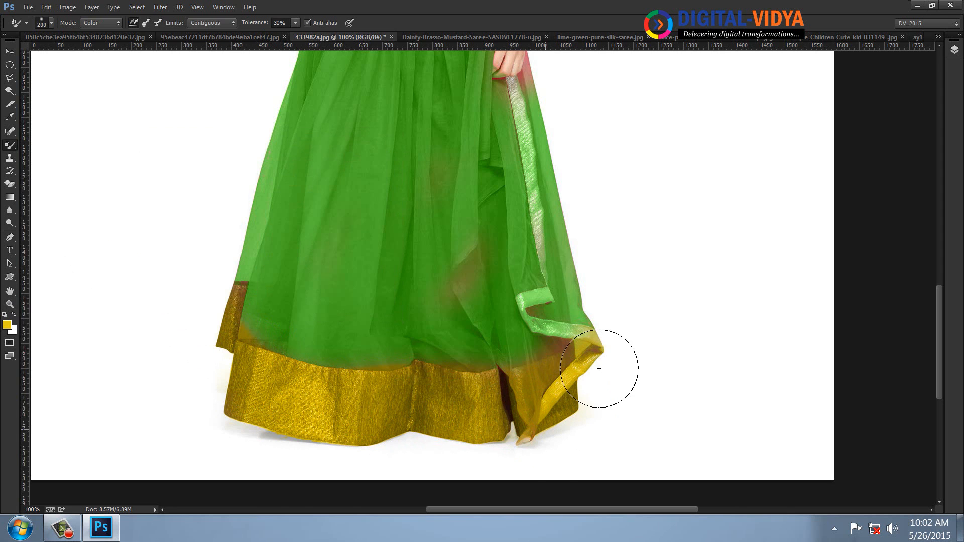
mouse_move(449, 144)
left_mouse_down()
mouse_move(443, 320)
mouse_move(450, 213)
left_mouse_up()
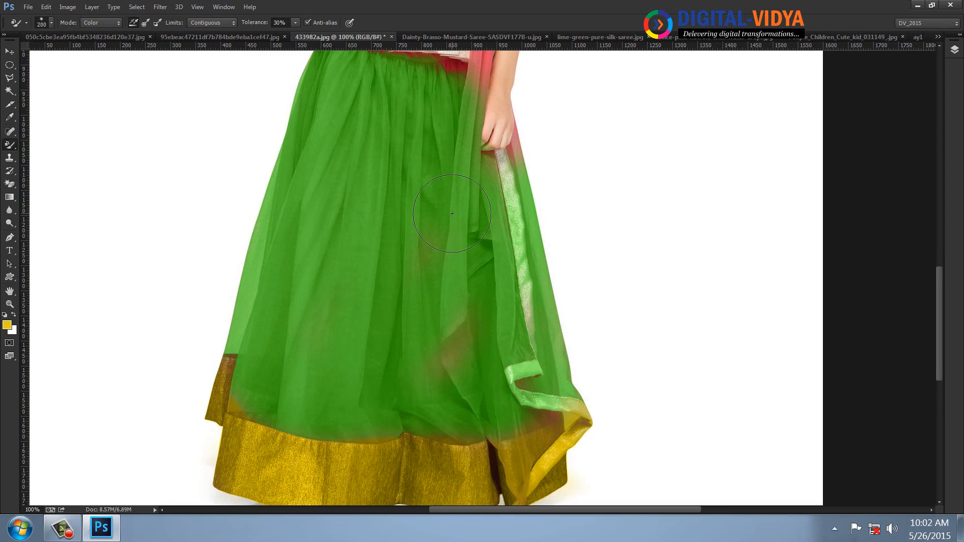
Switch to Dainty-Brasso-Mustard-Saree-SASDVF177B-u.jpg and copy the selected image onto a new layer
key("ctrl+Tab")
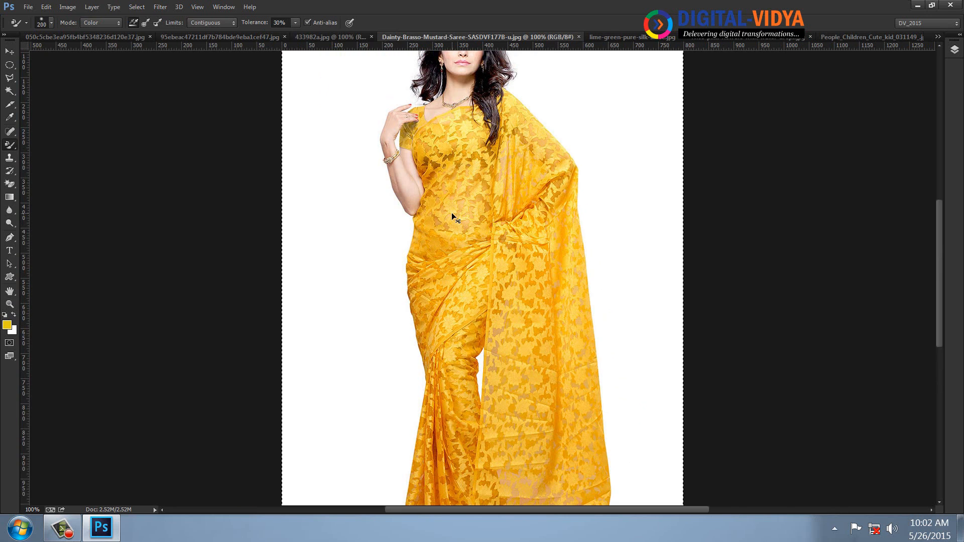
key("ctrl+j")
Set the foreground color to dark green (#337c03) and recolor the mustard saree on the copied layer with the Color Replacement brush
left_click(7, 325)
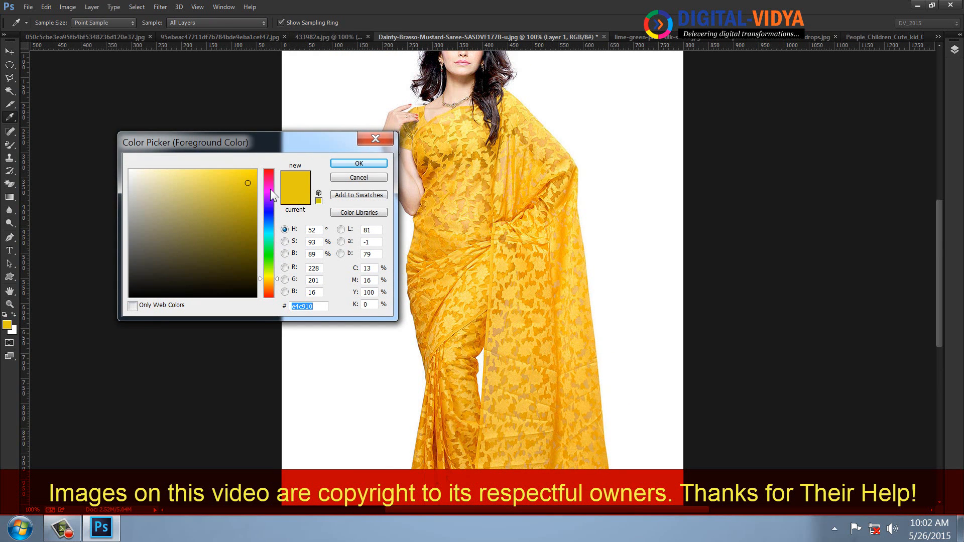
left_click(270, 185)
left_click_drag(270, 184, 268, 176)
left_click(249, 209)
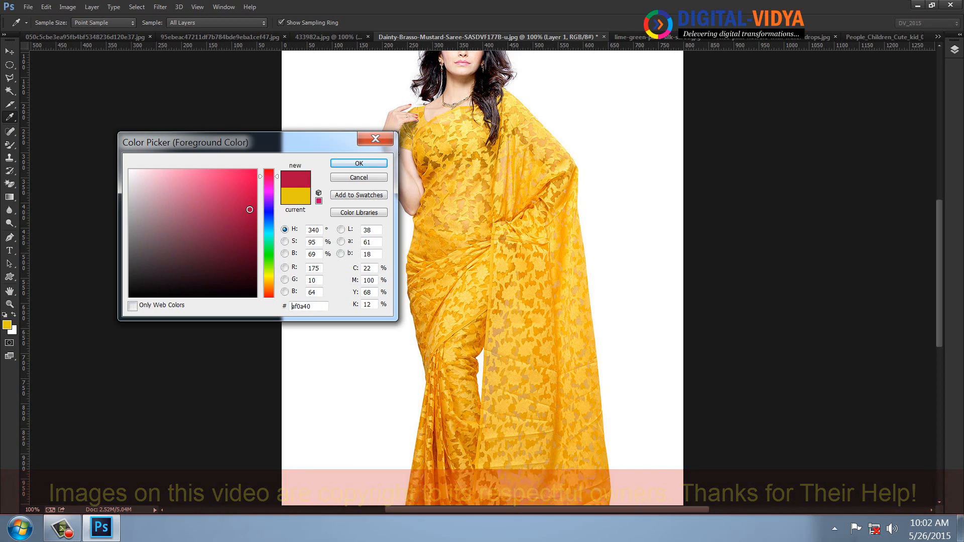
left_click_drag(276, 176, 271, 172)
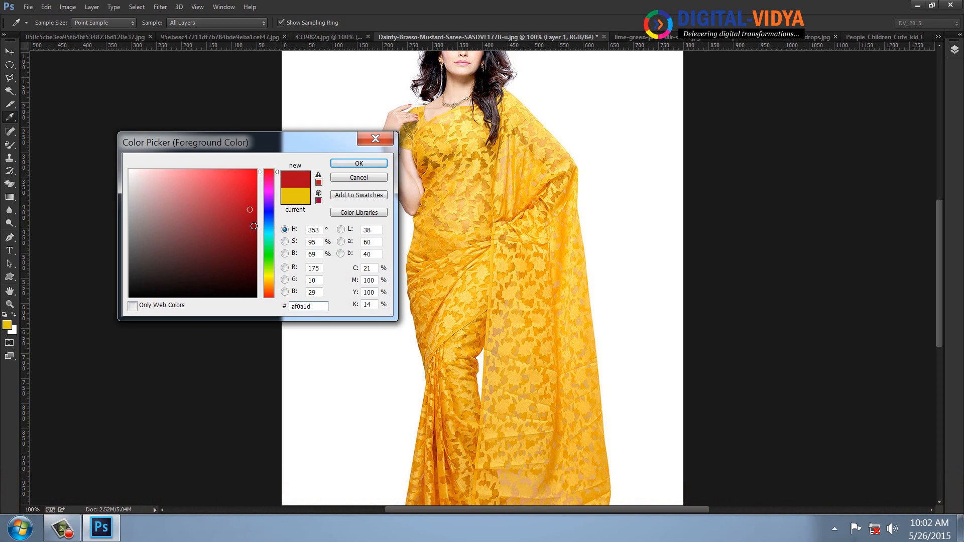
left_click(254, 222)
left_click_drag(266, 264, 267, 262)
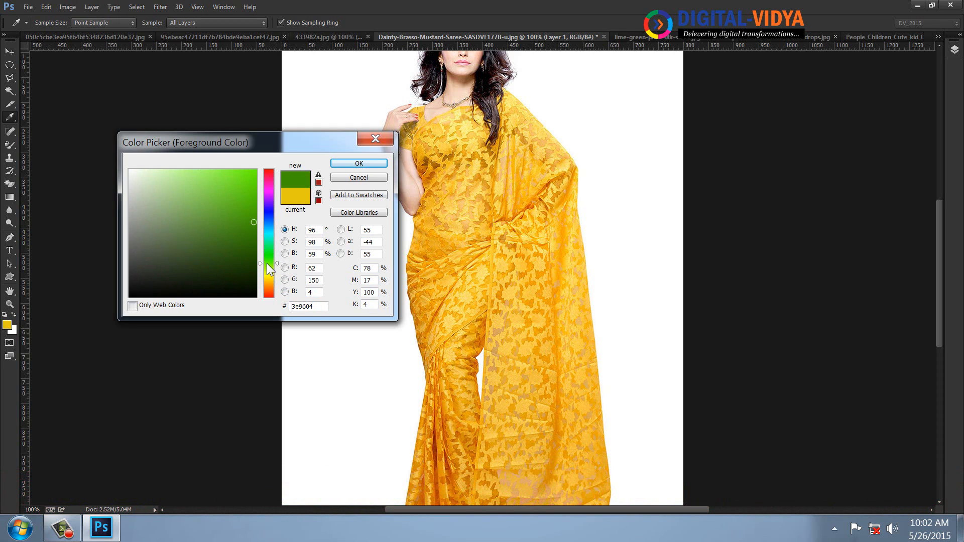
left_click(252, 236)
left_click(359, 164)
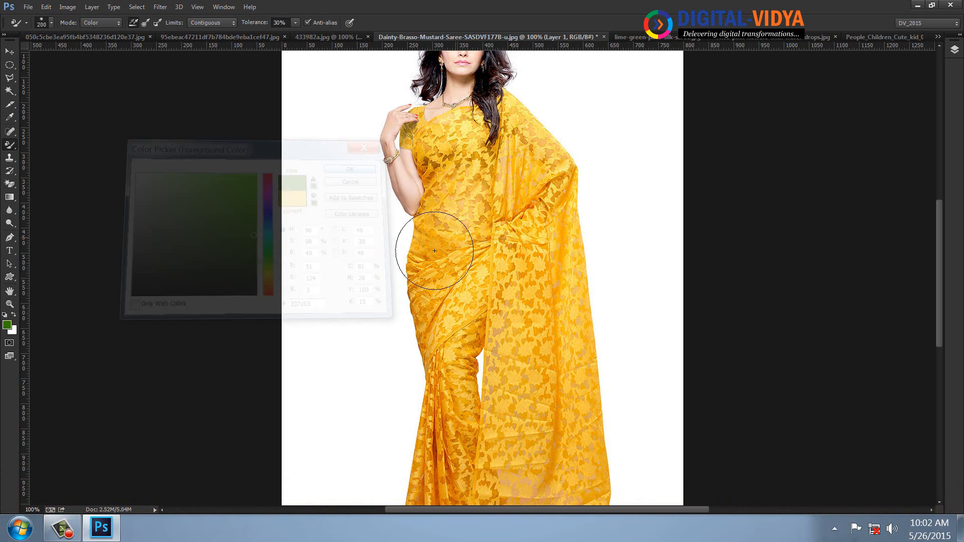
key("b")
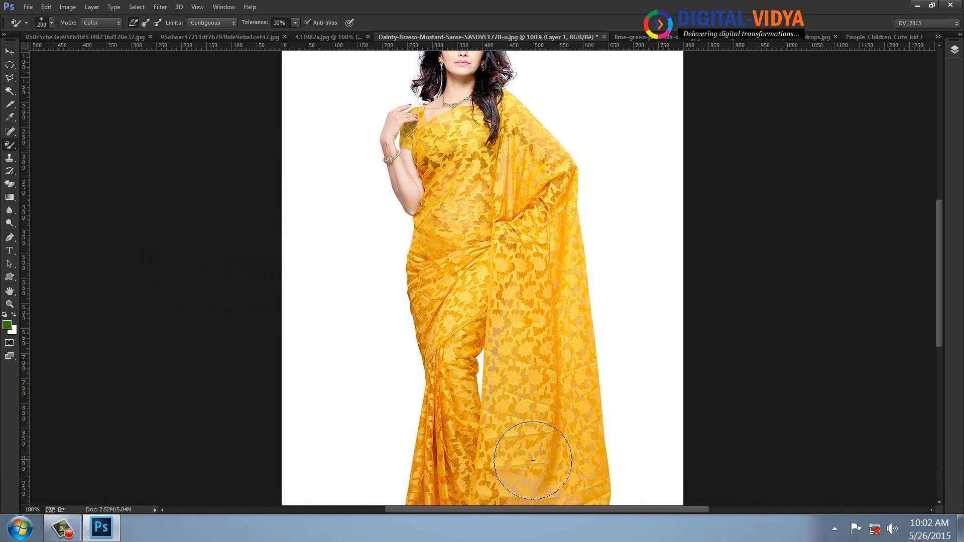
mouse_move(527, 458)
left_mouse_down()
mouse_move(536, 385)
mouse_move(513, 501)
mouse_move(542, 367)
mouse_move(521, 172)
mouse_move(535, 129)
mouse_move(529, 153)
mouse_move(437, 156)
mouse_move(450, 169)
mouse_move(469, 135)
mouse_move(444, 294)
mouse_move(472, 284)
mouse_move(451, 477)
mouse_move(511, 502)
mouse_move(598, 488)
mouse_move(608, 427)
mouse_move(599, 468)
mouse_move(567, 235)
mouse_move(533, 192)
mouse_move(479, 177)
mouse_move(450, 137)
left_mouse_up()
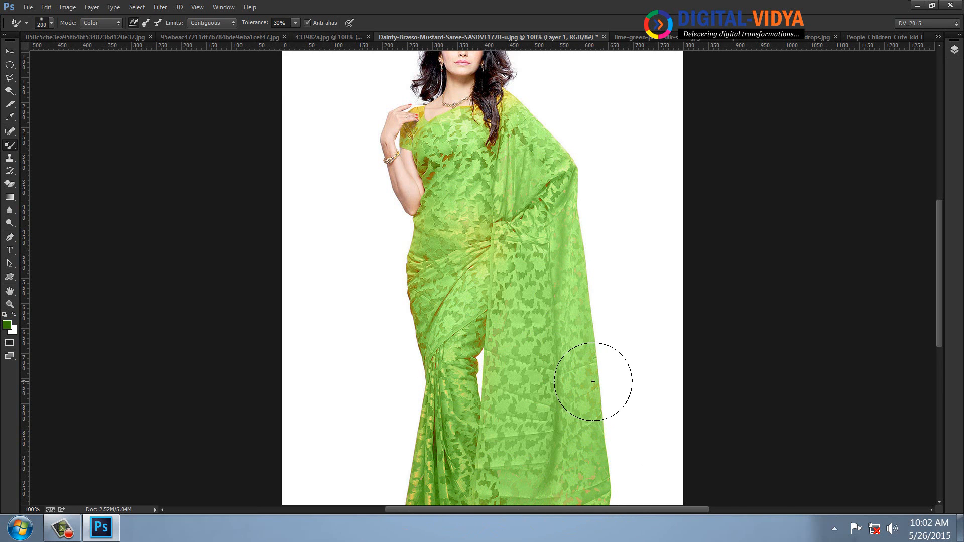
Compare the green saree layer with the original, duplicate the Background layer and leave Layer 1 hidden
key("F7")
left_click(836, 100)
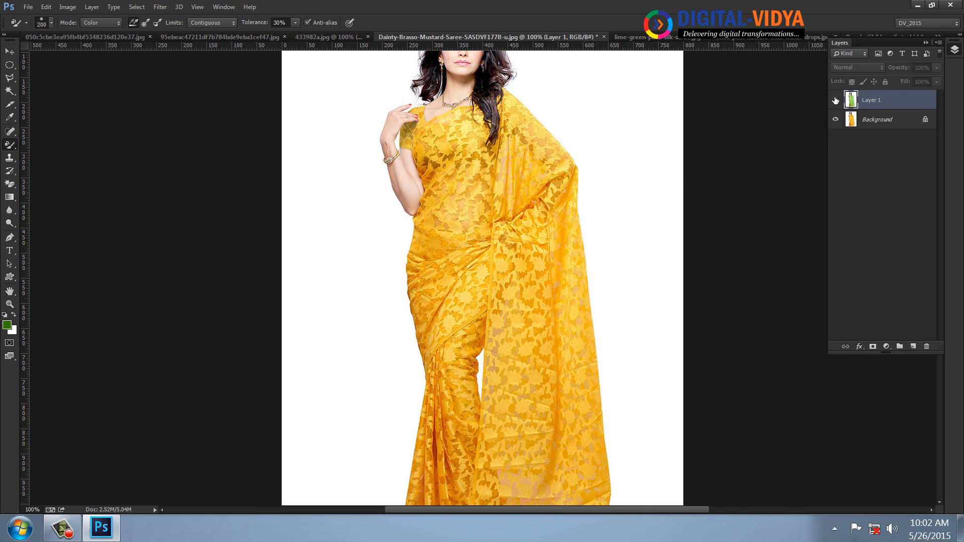
left_click(836, 100)
left_click_drag(866, 119, 913, 346)
left_click(835, 99)
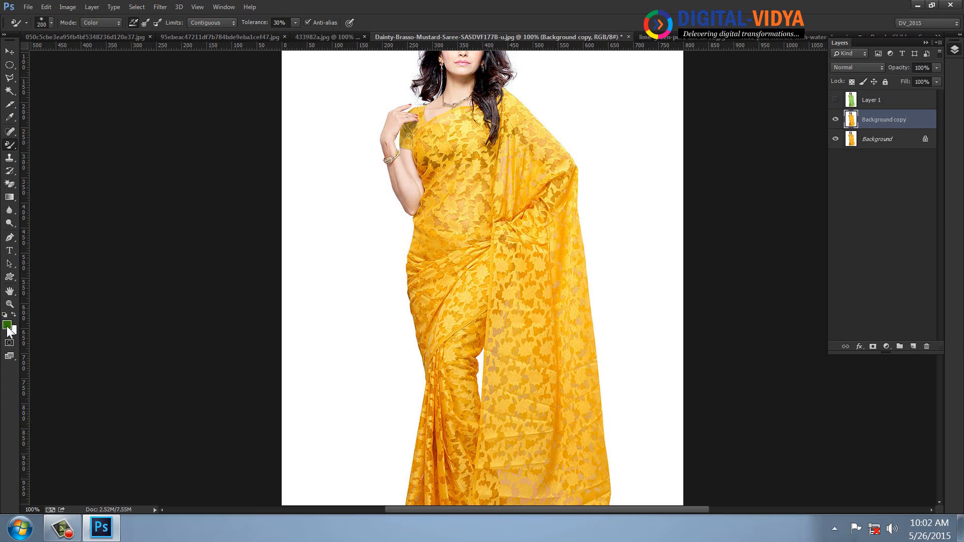
Set the foreground color to blue and recolor the mustard saree on the Background copy layer
left_click(7, 325)
left_click(261, 222)
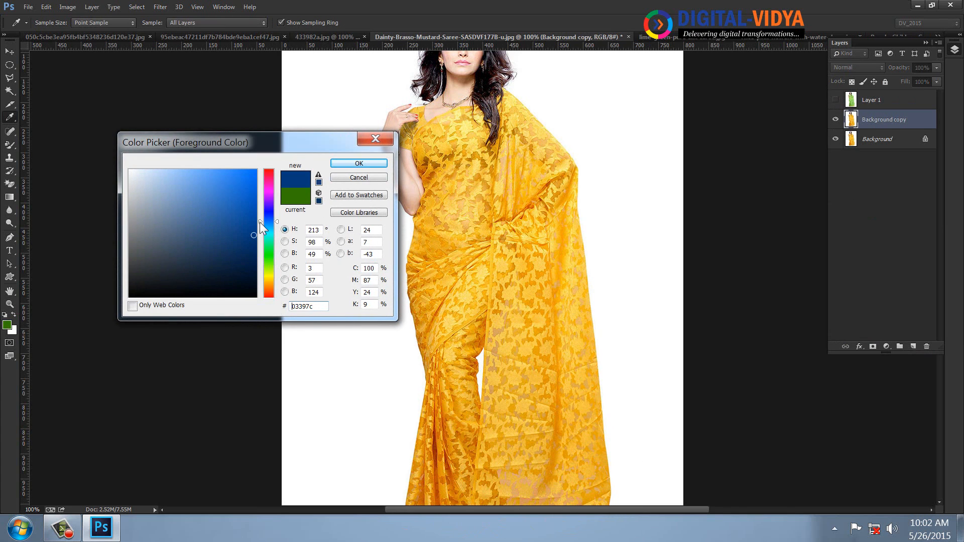
left_click(249, 204)
left_click(347, 164)
mouse_move(452, 165)
left_mouse_down()
mouse_move(450, 242)
mouse_move(489, 276)
mouse_move(446, 333)
mouse_move(430, 449)
mouse_move(460, 463)
mouse_move(603, 469)
mouse_move(568, 357)
mouse_move(567, 266)
mouse_move(549, 179)
mouse_move(512, 176)
mouse_move(511, 130)
mouse_move(546, 189)
mouse_move(458, 184)
mouse_move(433, 137)
mouse_move(442, 216)
mouse_move(414, 314)
mouse_move(400, 455)
mouse_move(430, 499)
mouse_move(528, 423)
mouse_move(493, 210)
mouse_move(526, 175)
mouse_move(557, 181)
mouse_move(539, 124)
mouse_move(417, 145)
mouse_move(456, 171)
mouse_move(539, 290)
left_mouse_up()
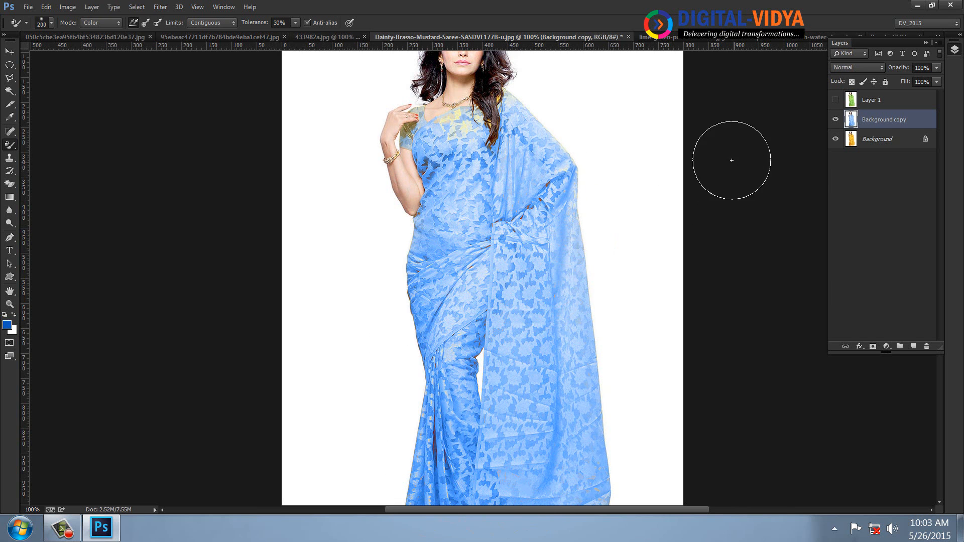
Switch to lime-green-pure-silk-saree.jpg, duplicate the Background layer and recolor the saree's red patterned drape with yellow (#ebce08)
key("ctrl+Tab")
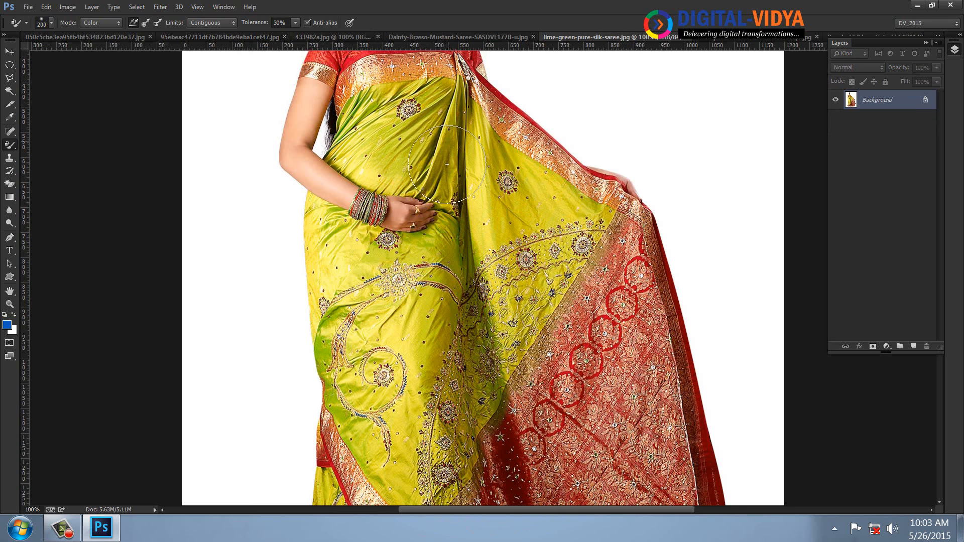
left_click_drag(485, 282, 412, 172)
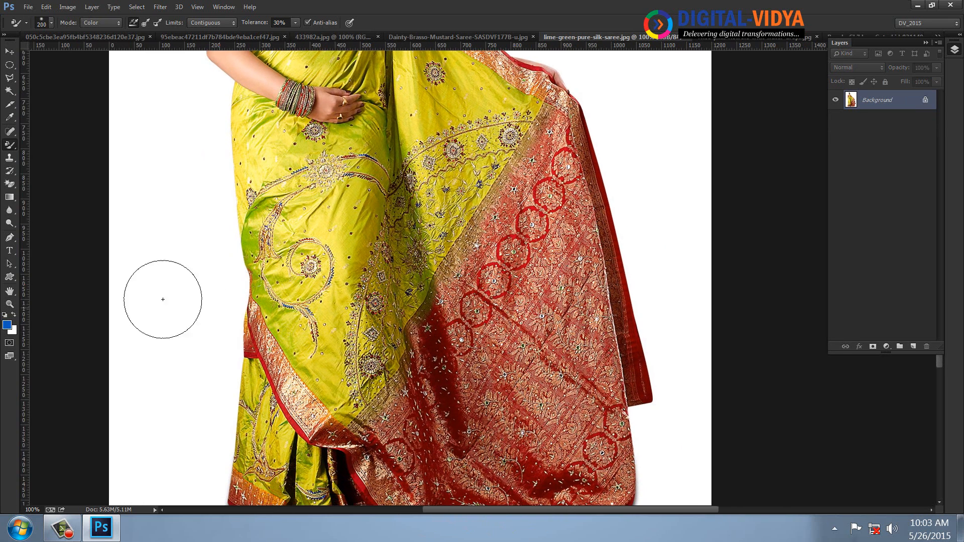
key("i")
left_click(7, 326)
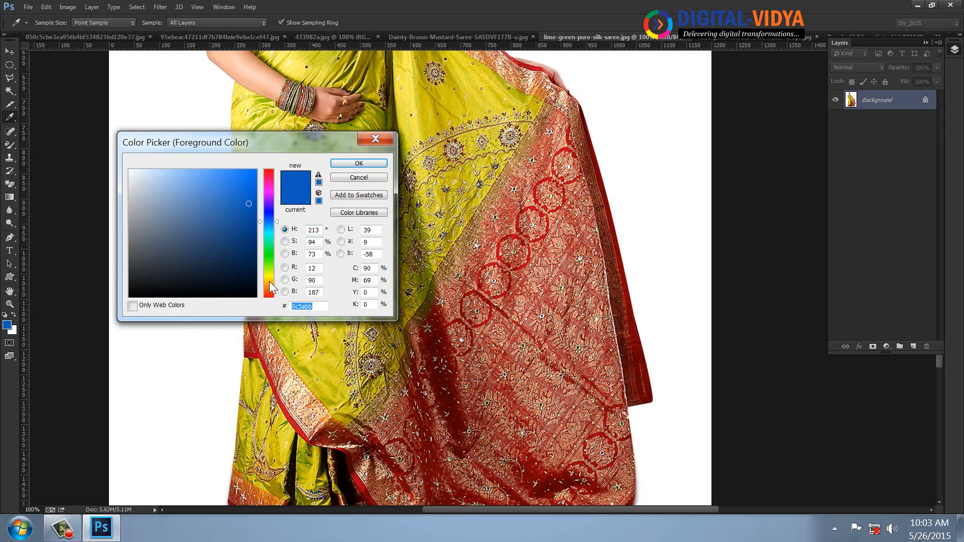
left_click(269, 279)
left_click(252, 179)
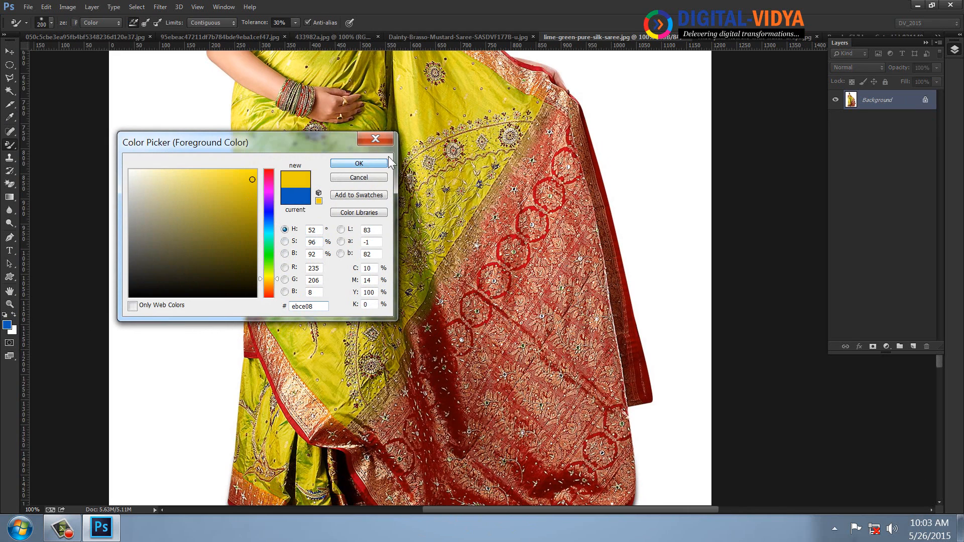
left_click(385, 163)
left_click_drag(892, 103, 913, 347)
mouse_move(550, 184)
left_mouse_down()
mouse_move(499, 334)
mouse_move(538, 276)
mouse_move(557, 160)
mouse_move(501, 256)
mouse_move(457, 407)
mouse_move(417, 426)
mouse_move(617, 306)
mouse_move(585, 148)
mouse_move(579, 458)
mouse_move(617, 335)
mouse_move(468, 523)
mouse_move(393, 484)
mouse_move(266, 367)
mouse_move(333, 418)
mouse_move(476, 485)
mouse_move(585, 511)
mouse_move(610, 271)
mouse_move(561, 155)
mouse_move(591, 185)
mouse_move(515, 530)
mouse_move(684, 500)
left_mouse_up()
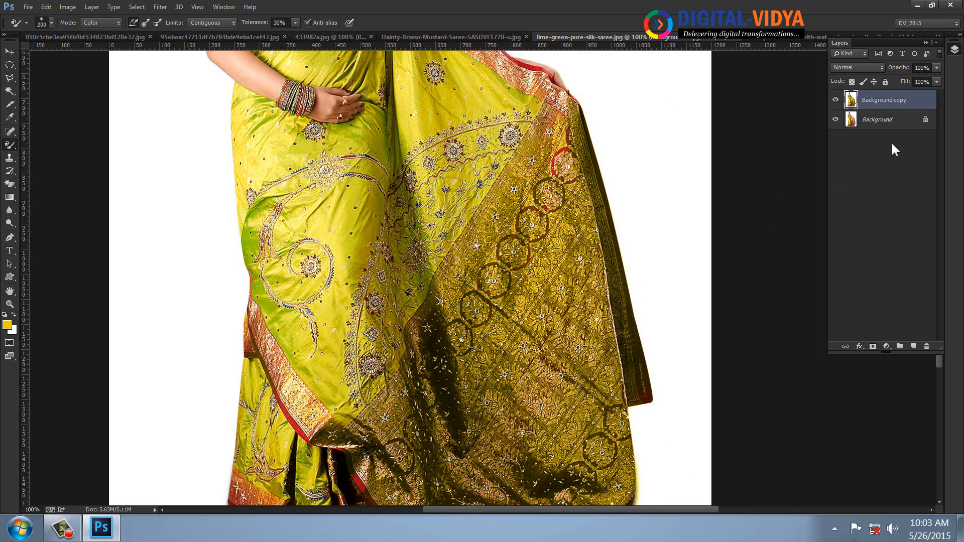
Set the foreground color to blue (#1c69dd) and brush over the lime-green fabric of the saree with Color Replacement
left_click(7, 325)
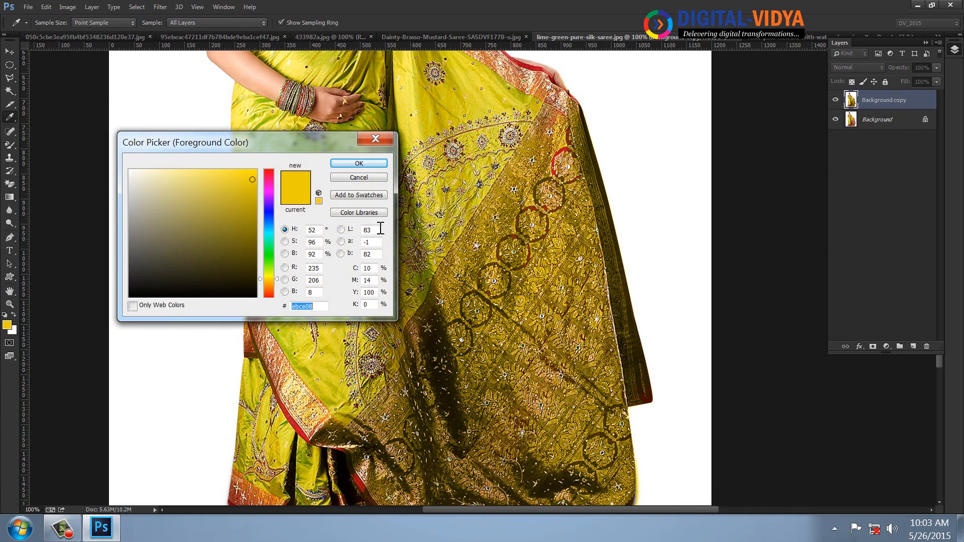
left_click_drag(271, 260, 274, 255)
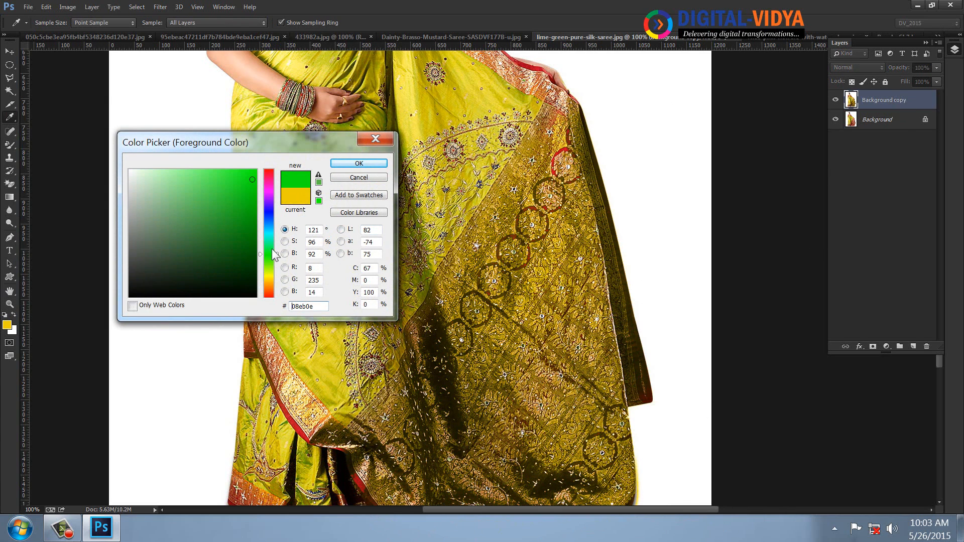
left_click(267, 222)
left_click(240, 185)
left_click(352, 164)
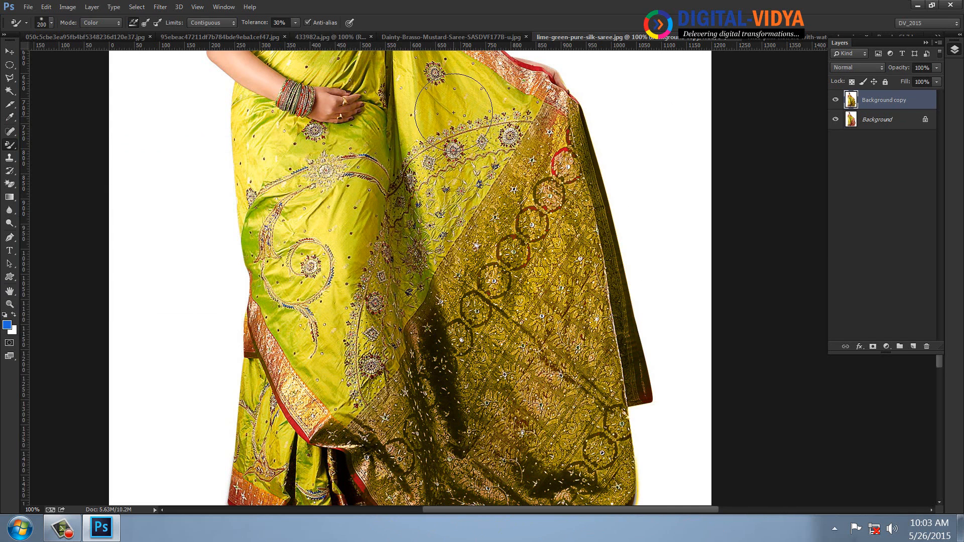
mouse_move(441, 120)
left_mouse_down()
mouse_move(460, 200)
mouse_move(356, 293)
mouse_move(336, 372)
mouse_move(323, 255)
mouse_move(281, 263)
mouse_move(247, 294)
mouse_move(314, 300)
mouse_move(340, 351)
mouse_move(307, 360)
mouse_move(250, 199)
mouse_move(289, 181)
mouse_move(384, 168)
mouse_move(362, 190)
left_mouse_up()
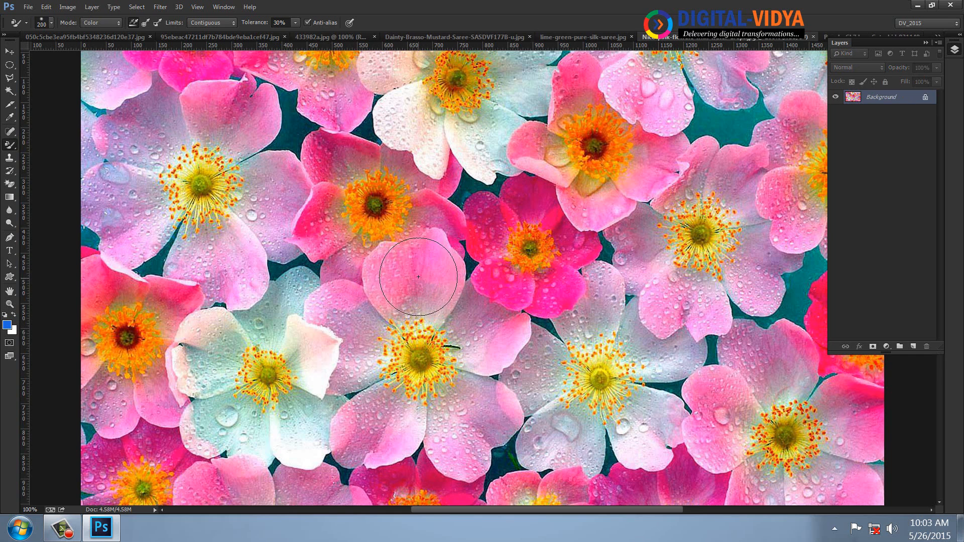
In the pink flowers photo, duplicate the Background layer and recolor the central pink flower blue with a 125 px Color Replacement brush
key("bracketleft")
key("bracketleft")
key("bracketleft")
left_click_drag(897, 98, 912, 347)
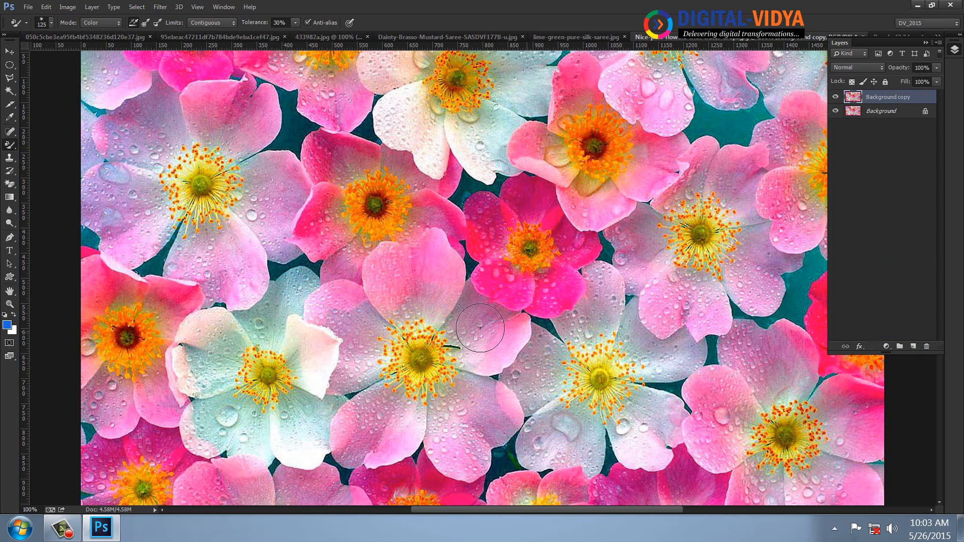
left_click_drag(417, 295, 397, 268)
left_click_drag(399, 281, 412, 301)
mouse_move(356, 359)
left_mouse_down()
mouse_move(390, 367)
mouse_move(400, 419)
mouse_move(466, 309)
mouse_move(372, 303)
mouse_move(362, 321)
mouse_move(394, 384)
mouse_move(345, 454)
mouse_move(421, 440)
mouse_move(495, 357)
left_mouse_up()
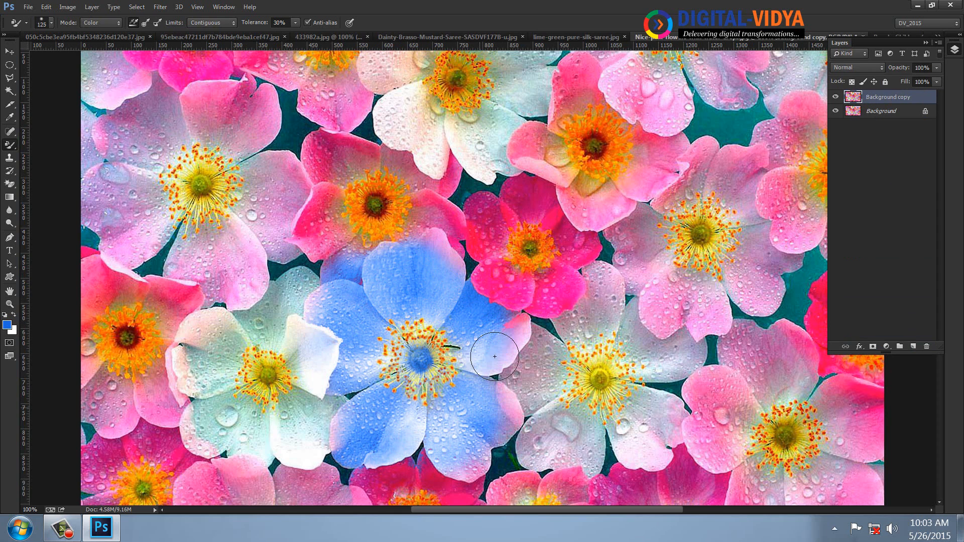
Set the foreground color to green (#22cc2a) and recolor the petals of the pale pink flower right of the dark pink one
left_click(7, 325)
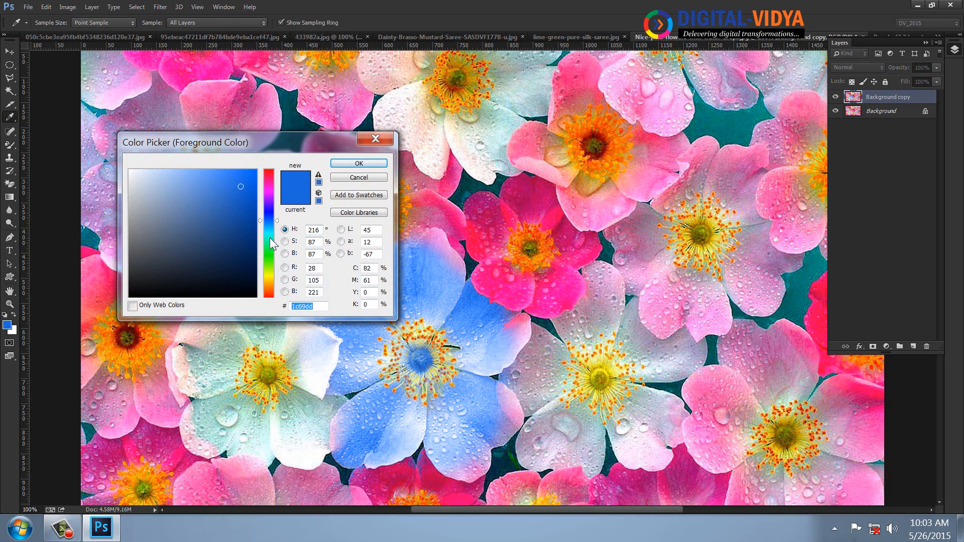
left_click_drag(270, 237, 269, 255)
left_click(359, 163)
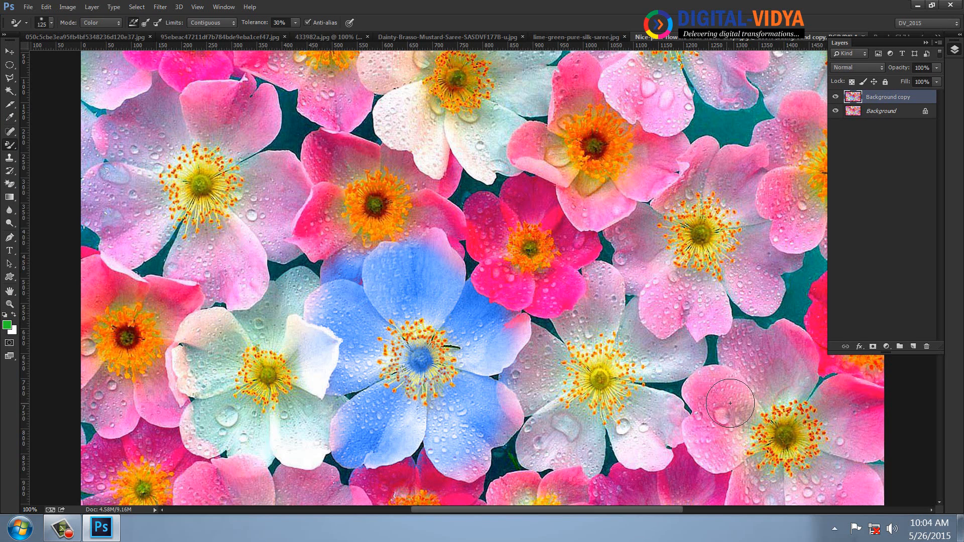
mouse_move(706, 290)
left_mouse_down()
mouse_move(694, 241)
mouse_move(703, 191)
mouse_move(736, 196)
mouse_move(683, 210)
mouse_move(647, 261)
mouse_move(622, 242)
mouse_move(642, 296)
mouse_move(739, 294)
mouse_move(770, 259)
mouse_move(782, 280)
mouse_move(748, 205)
mouse_move(767, 213)
mouse_move(726, 303)
left_mouse_up()
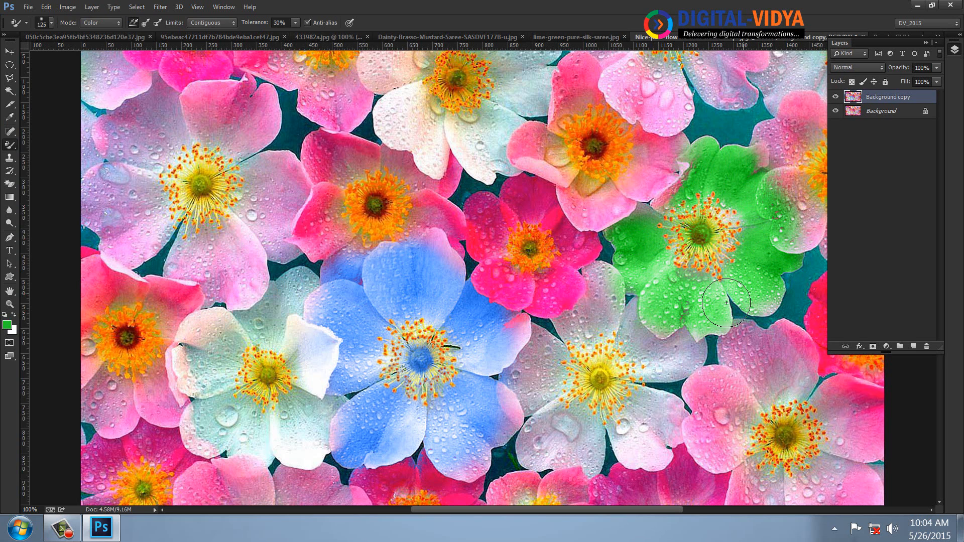
Set the foreground color to yellow and recolor all petals of the large lilac flower in the photo's upper-left area
left_click(7, 325)
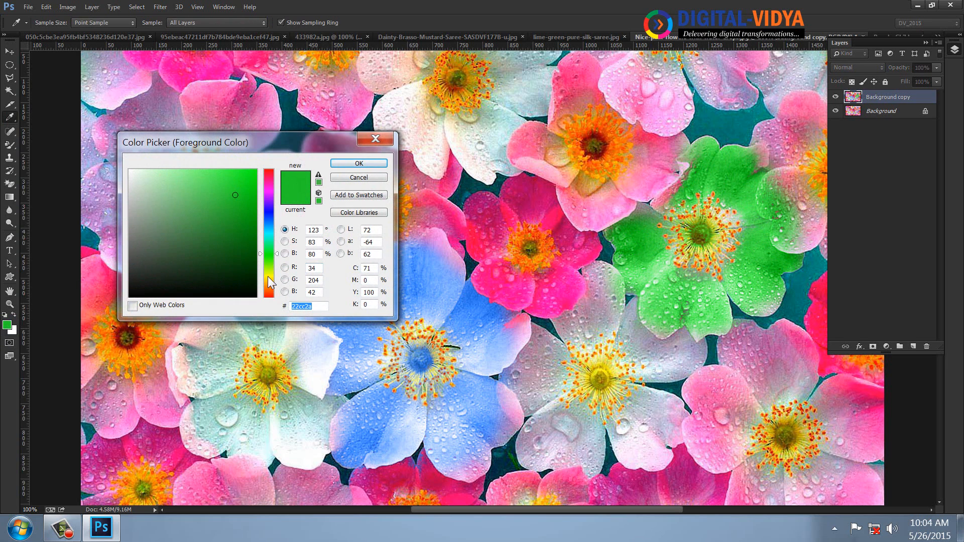
left_click(268, 277)
left_click(359, 163)
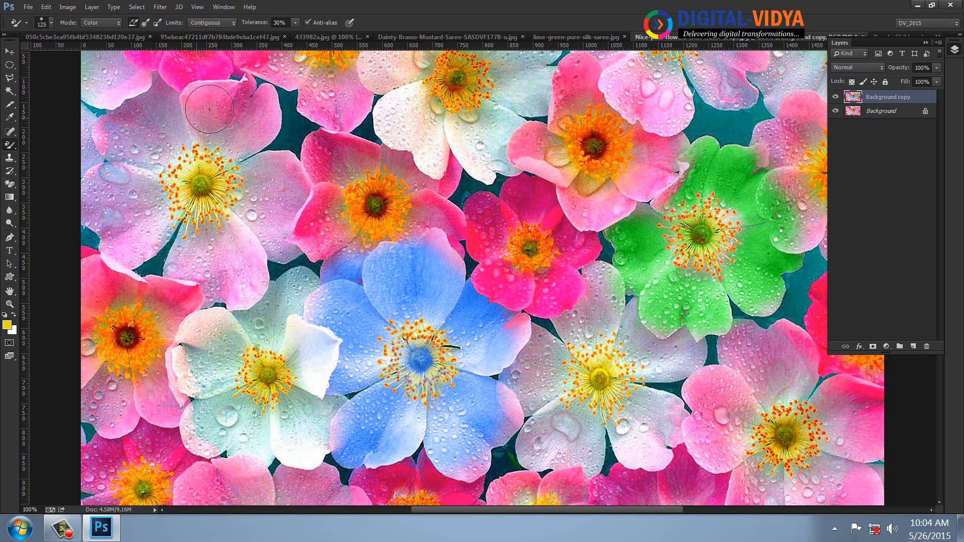
mouse_move(210, 109)
left_mouse_down()
mouse_move(148, 137)
mouse_move(109, 174)
mouse_move(127, 144)
mouse_move(165, 256)
mouse_move(228, 263)
left_mouse_up()
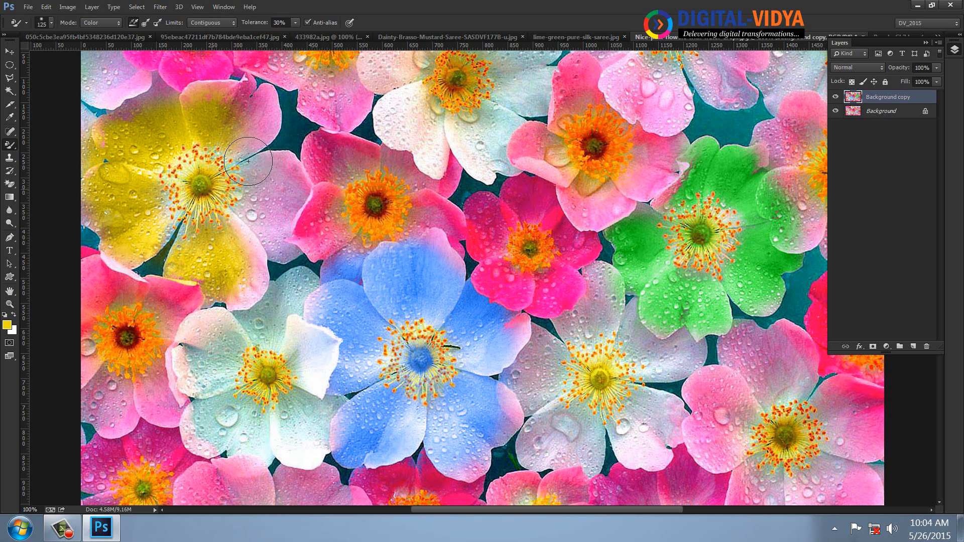
mouse_move(248, 161)
left_mouse_down()
mouse_move(237, 203)
mouse_move(268, 262)
mouse_move(241, 152)
mouse_move(251, 98)
mouse_move(283, 179)
left_mouse_up()
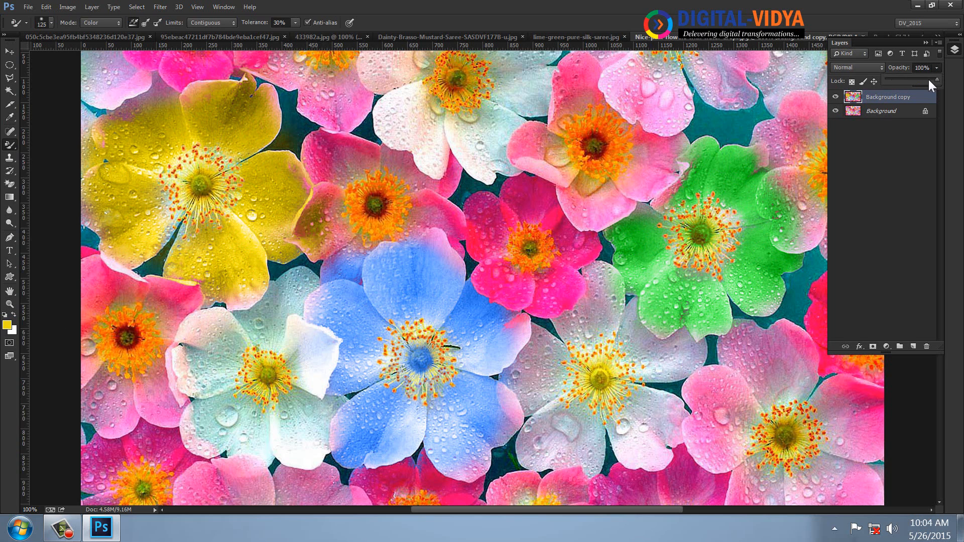
Lower the Background copy layer's opacity to 54% and toggle its visibility to compare with the original flowers
left_click_drag(914, 83, 912, 83)
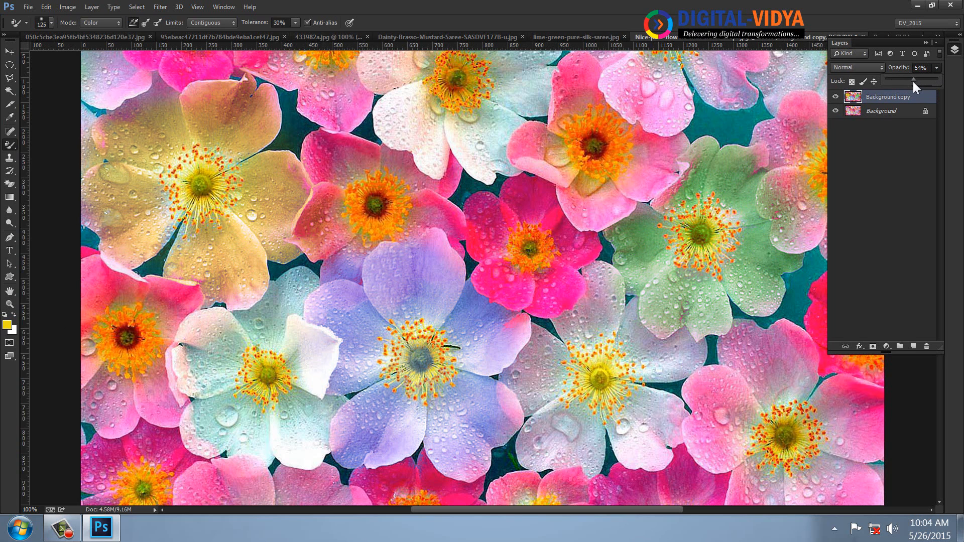
left_click(835, 97)
left_click(835, 97)
left_click(836, 96)
left_click(836, 97)
Switch to the baby photo, duplicate the Background layer and set the foreground color to blue (#168de1)
key("ctrl+Tab")
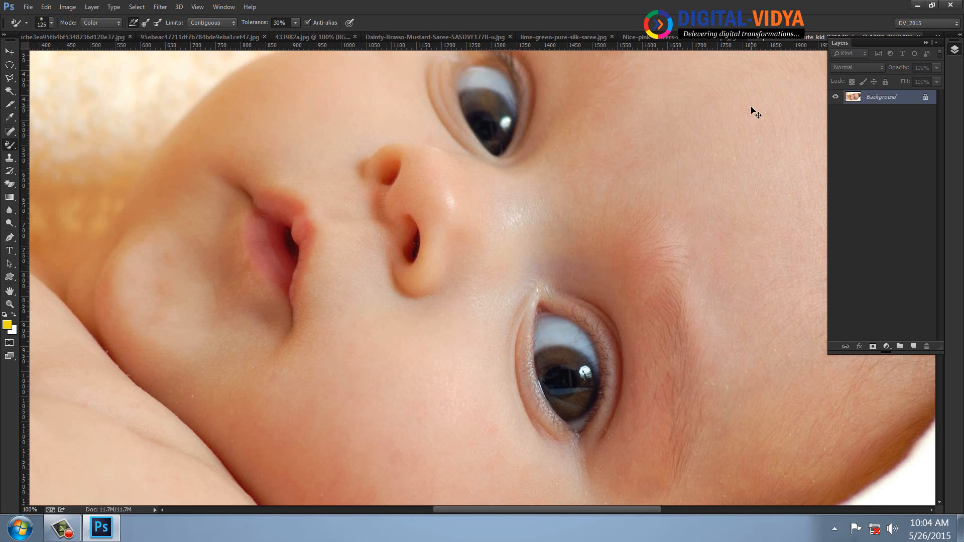
left_click_drag(892, 100, 912, 346)
key("i")
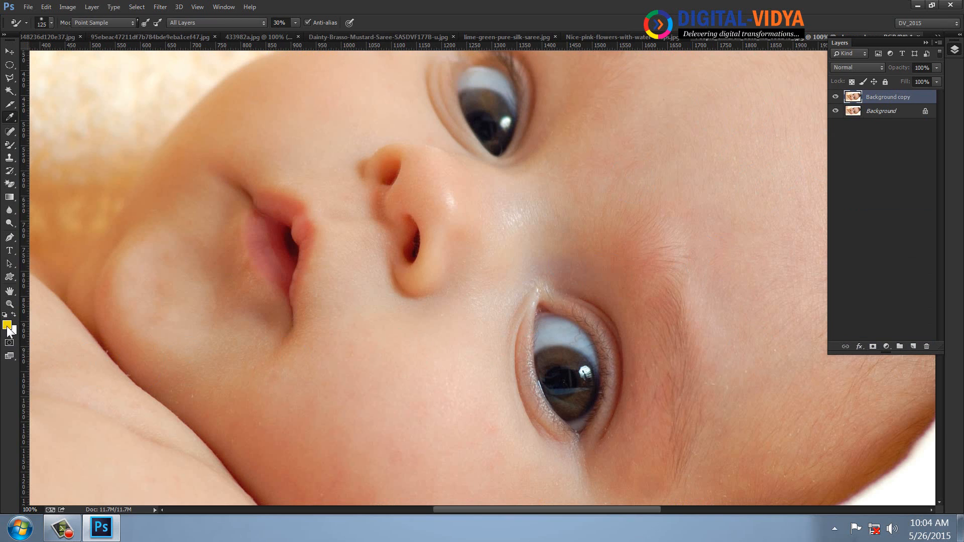
left_click(7, 325)
left_click(268, 224)
left_click(244, 184)
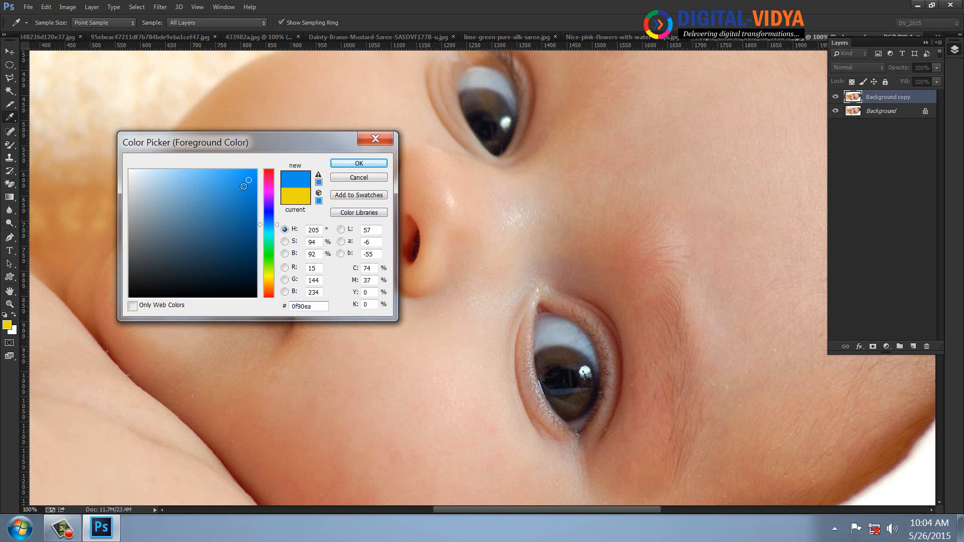
left_click(341, 166)
Reduce the Color Replacement brush size to 90 px and recolor both of the baby's brown irises blue
key("b")
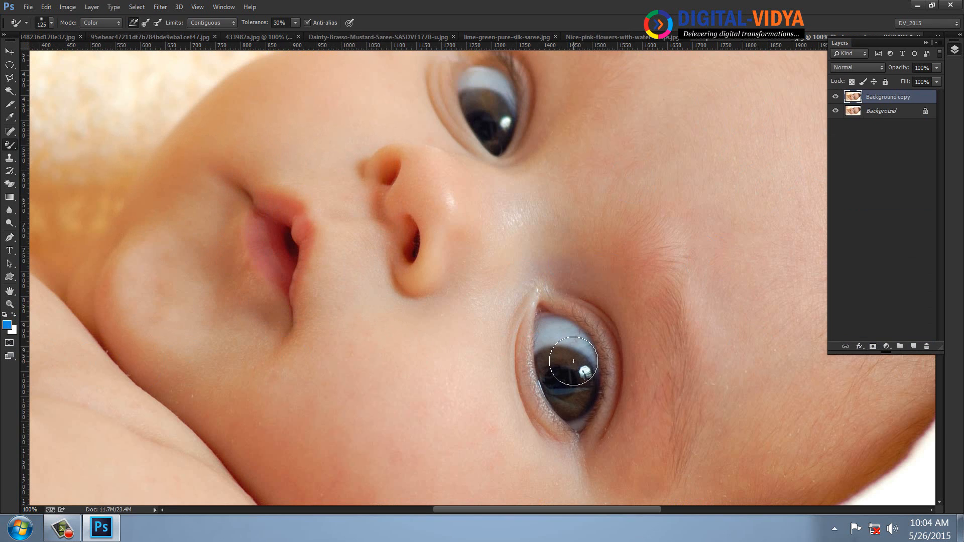
key("bracketleft")
key("bracketleft")
mouse_move(564, 365)
left_mouse_down()
mouse_move(574, 370)
mouse_move(577, 400)
mouse_move(555, 387)
mouse_move(562, 374)
left_mouse_up()
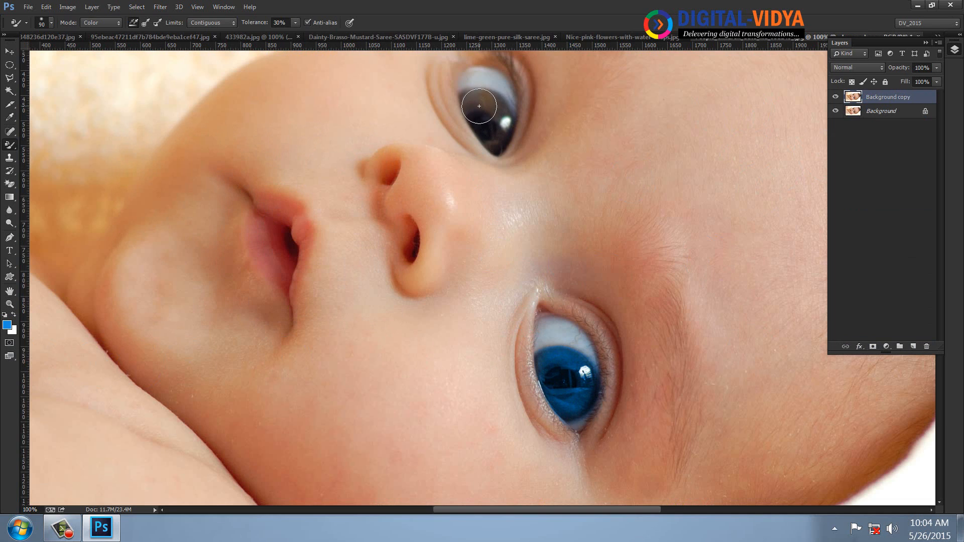
mouse_move(479, 106)
left_mouse_down()
mouse_move(495, 118)
mouse_move(491, 141)
mouse_move(468, 103)
left_mouse_up()
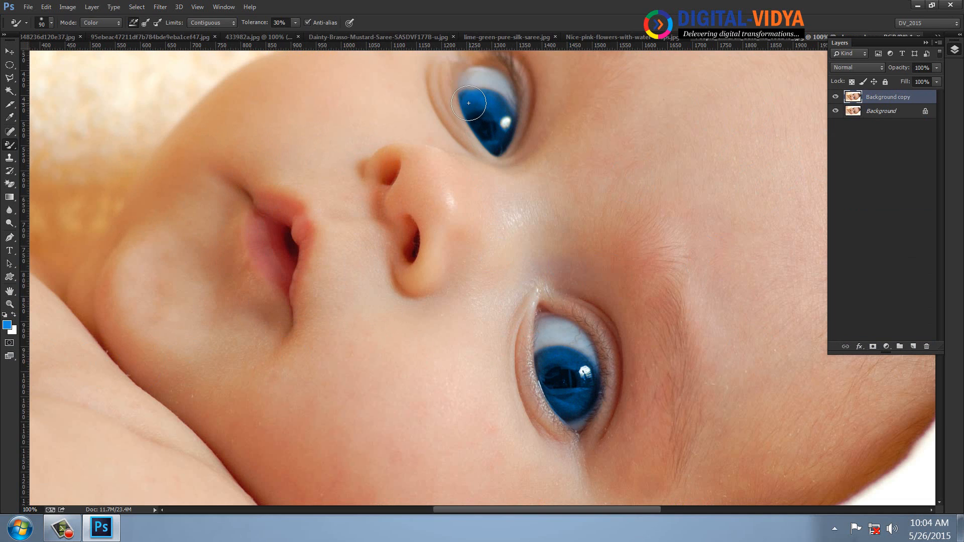
Toggle the Background copy layer's visibility to compare the recolored eyes with the original, leaving the layer visible
left_click_drag(648, 362, 622, 354)
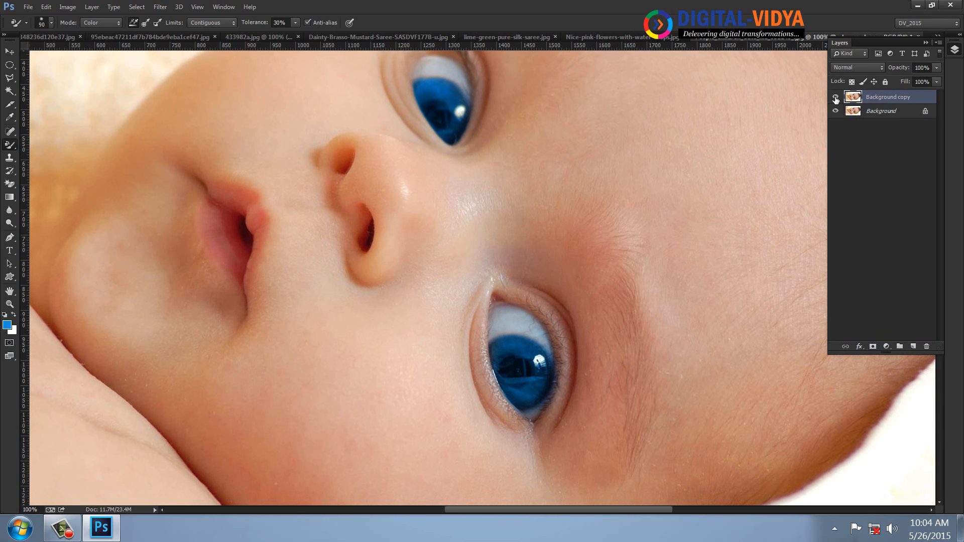
left_click(835, 98)
left_click(835, 97)
left_click(836, 98)
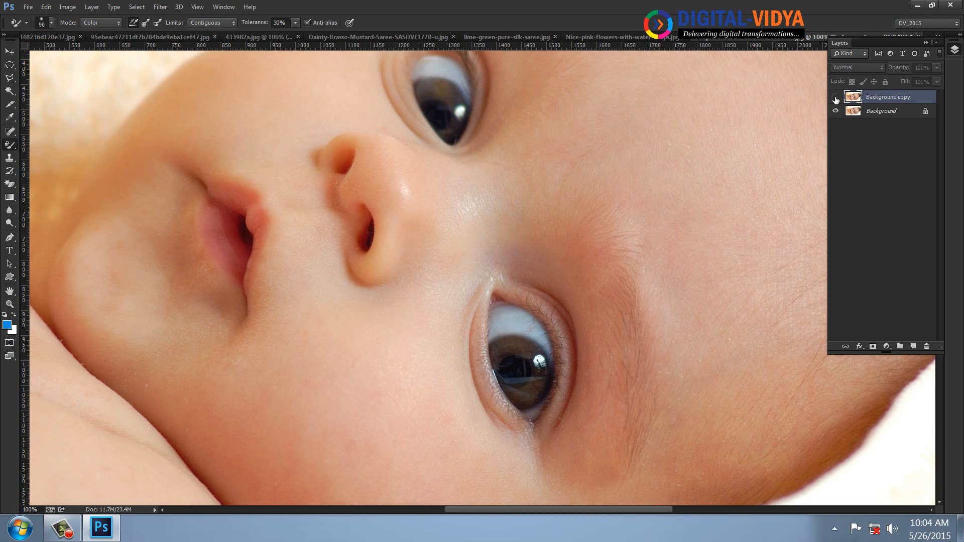
left_click(835, 97)
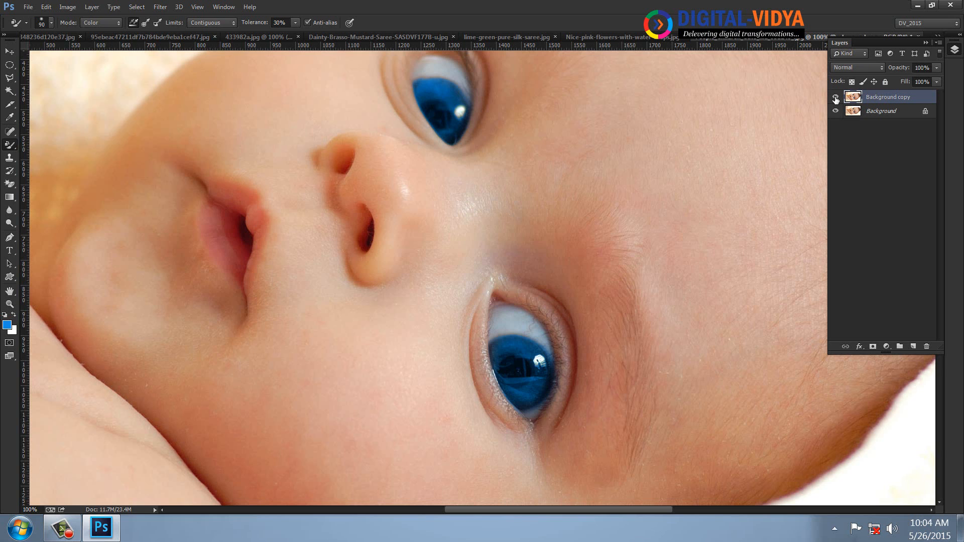
Switch to the hummingbird photo, duplicate the Background layer and recolor the green feathers on the head and neck blue
key("ctrl+Tab")
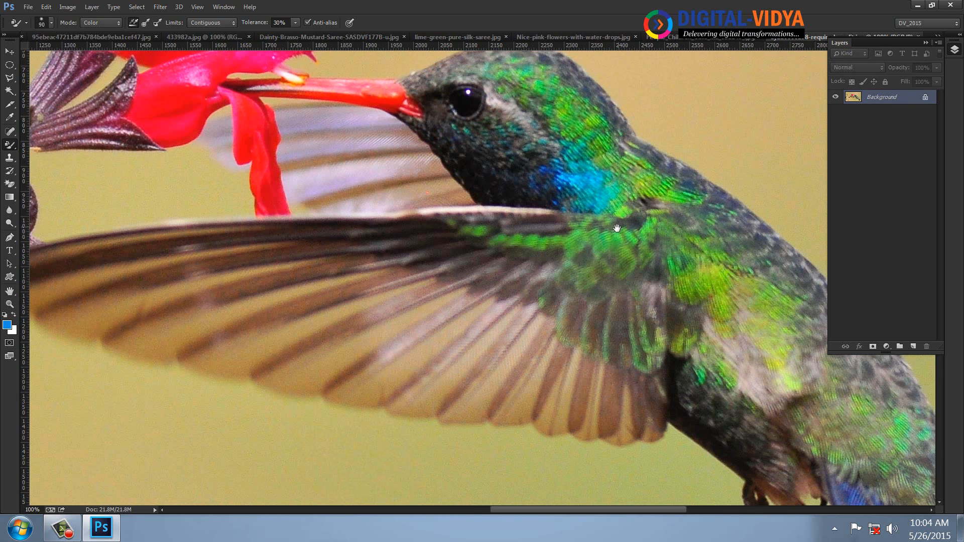
left_click_drag(602, 229, 541, 231)
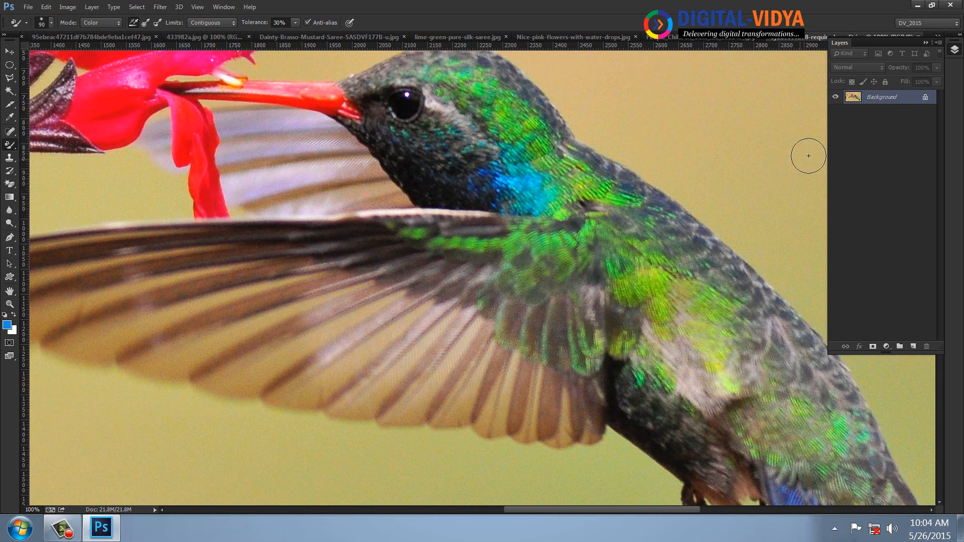
left_click_drag(880, 98, 913, 346)
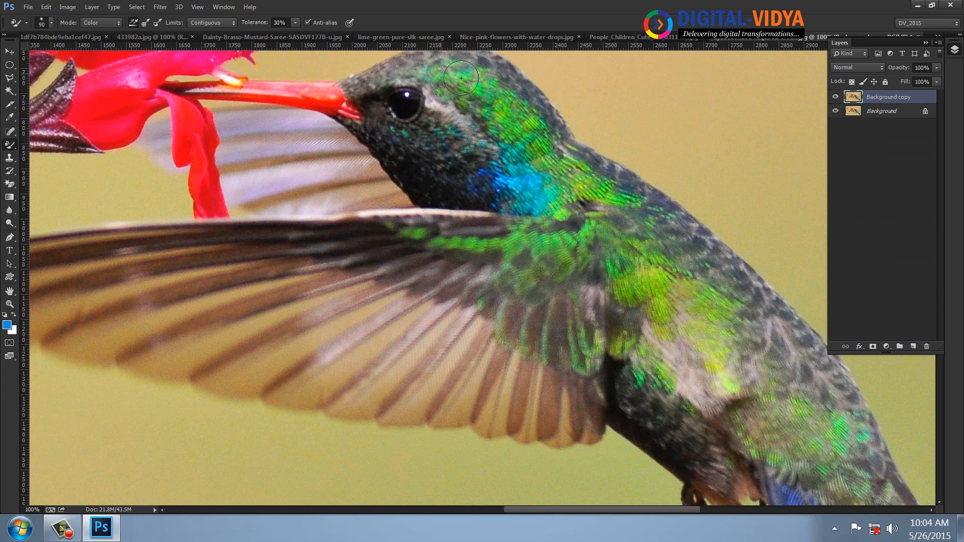
left_click_drag(503, 111, 502, 110)
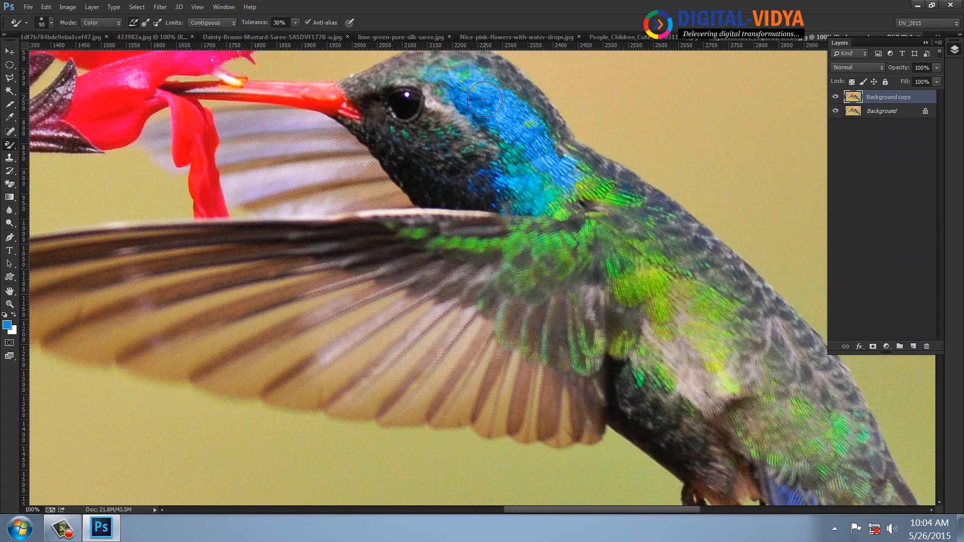
Set the foreground color to yellow (#e1d516) and recolor the yellow-green breast feathers beside the wing base
left_click(7, 325)
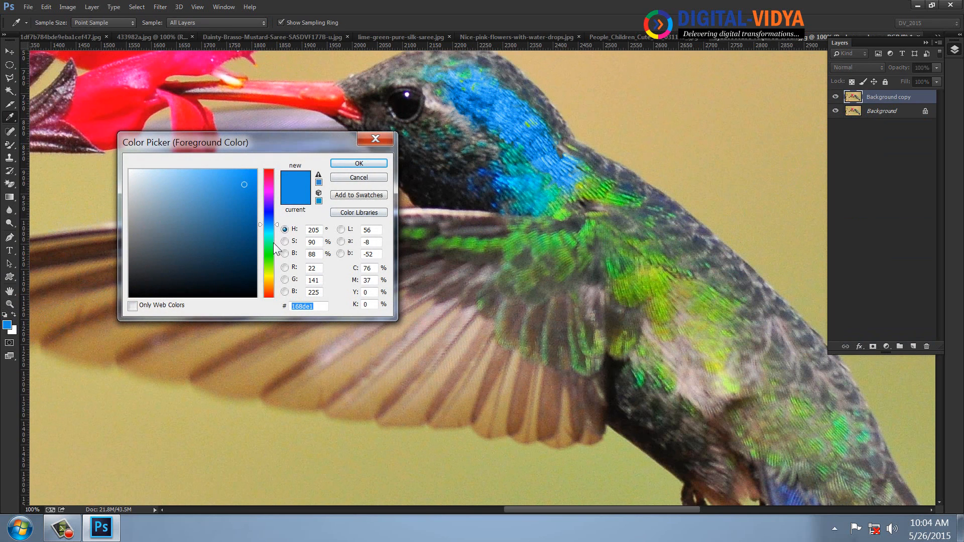
left_click(273, 277)
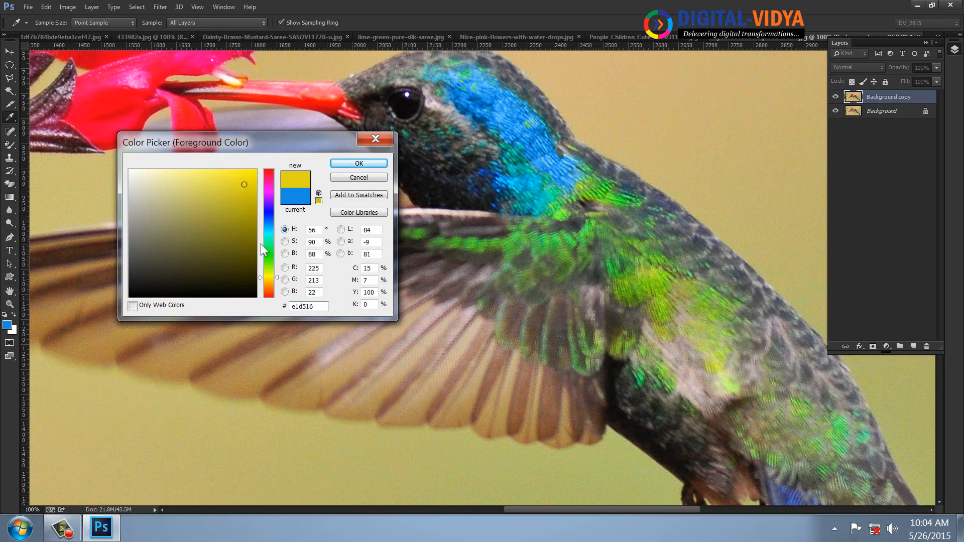
left_click(358, 164)
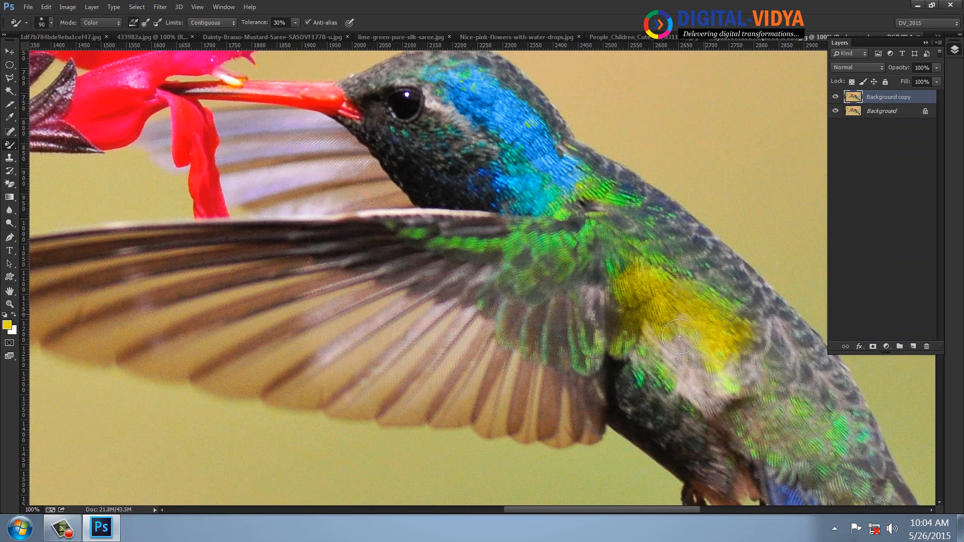
Set the foreground color to red (#f70b21) and recolor the dark belly feathers above the hummingbird's feet
left_click(7, 326)
left_click(267, 215)
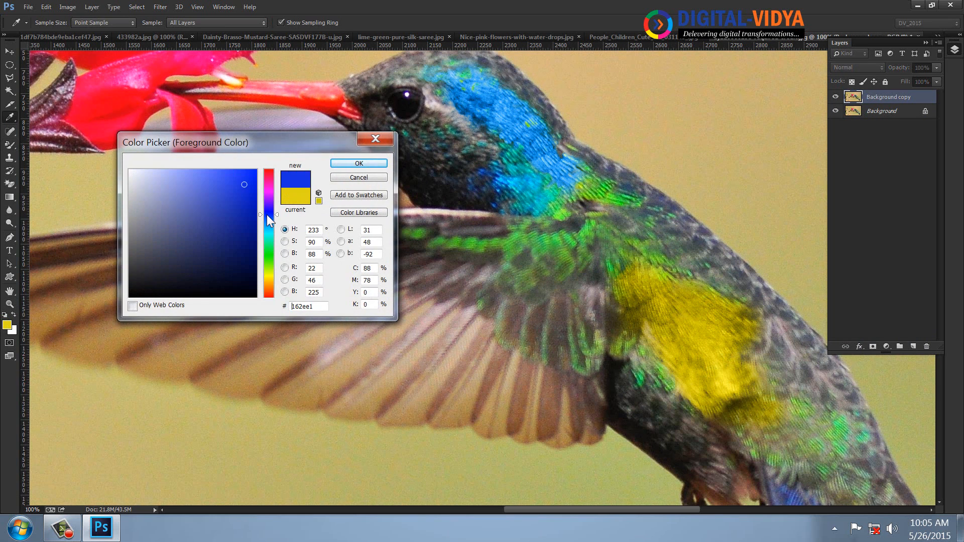
left_click(269, 171)
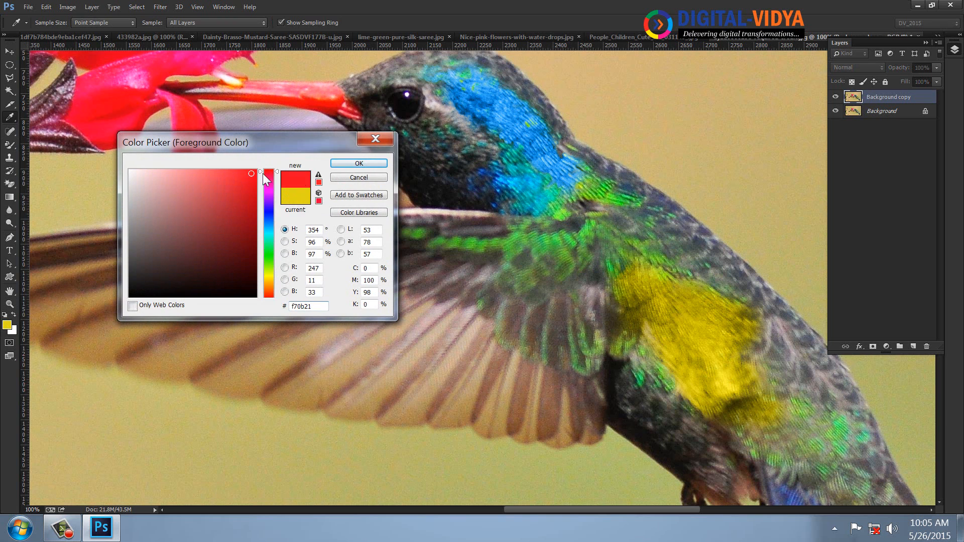
left_click(358, 163)
left_click_drag(689, 327, 551, 227)
mouse_move(493, 272)
left_mouse_down()
mouse_move(558, 333)
mouse_move(563, 359)
mouse_move(523, 349)
mouse_move(488, 303)
mouse_move(556, 322)
mouse_move(600, 362)
mouse_move(574, 377)
left_mouse_up()
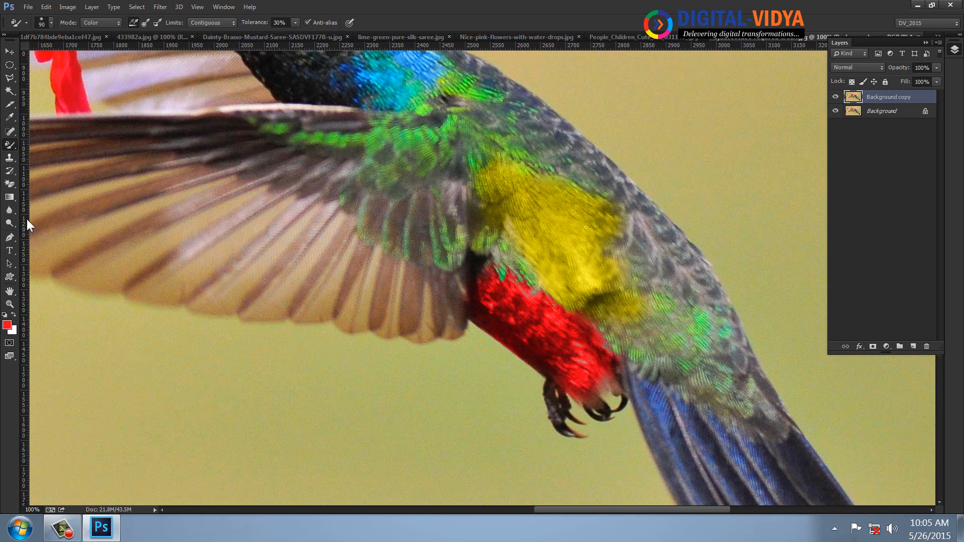
Set the foreground color to orange (#e6400e) and recolor the rump feathers between the yellow breast and the tail
left_click(7, 325)
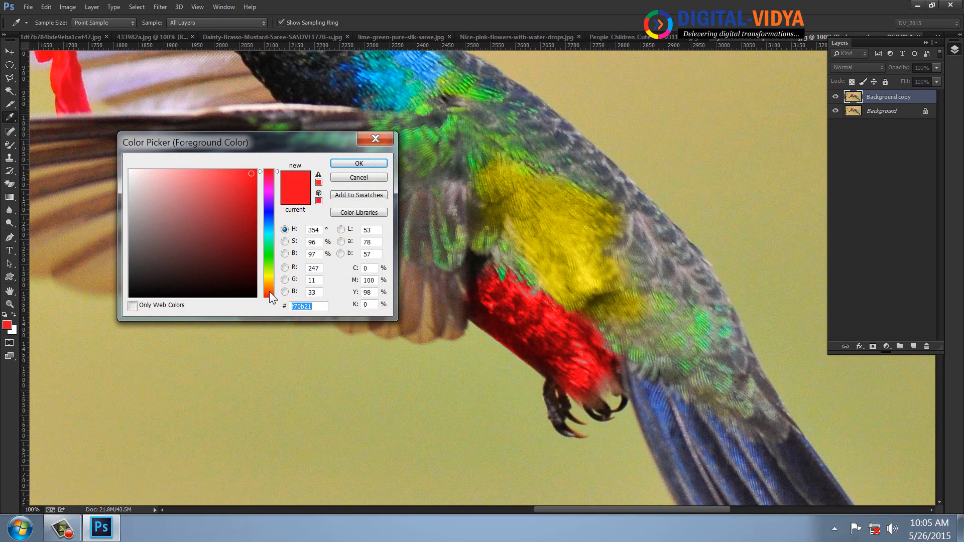
left_click(269, 292)
left_click(341, 165)
left_click(638, 250)
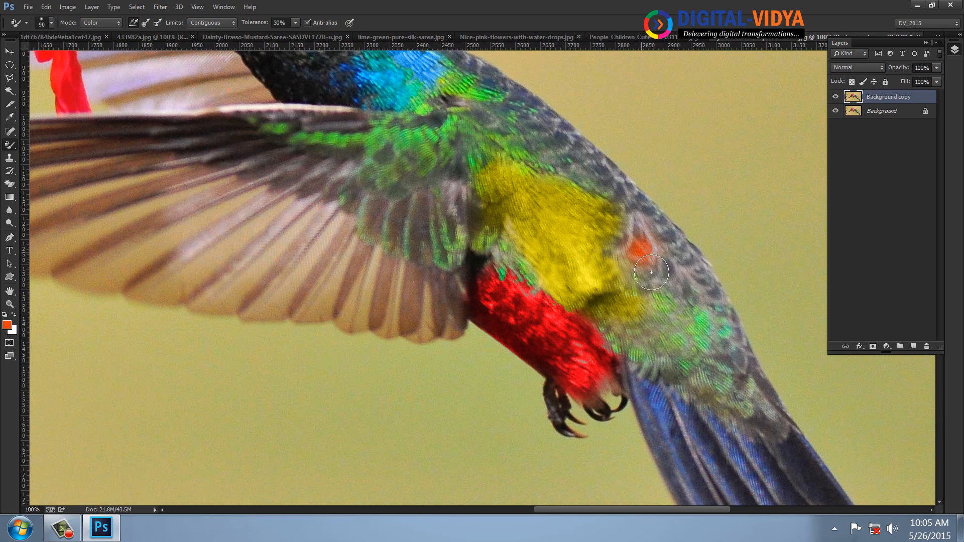
mouse_move(697, 373)
left_mouse_down()
mouse_move(640, 334)
mouse_move(629, 304)
mouse_move(666, 362)
left_mouse_up()
Set the foreground color to green (#63bc13) and recolor the lowest tail feather along its full length
key("space")
mouse_move(559, 207)
left_mouse_down()
mouse_move(494, 152)
mouse_move(422, 36)
left_mouse_up()
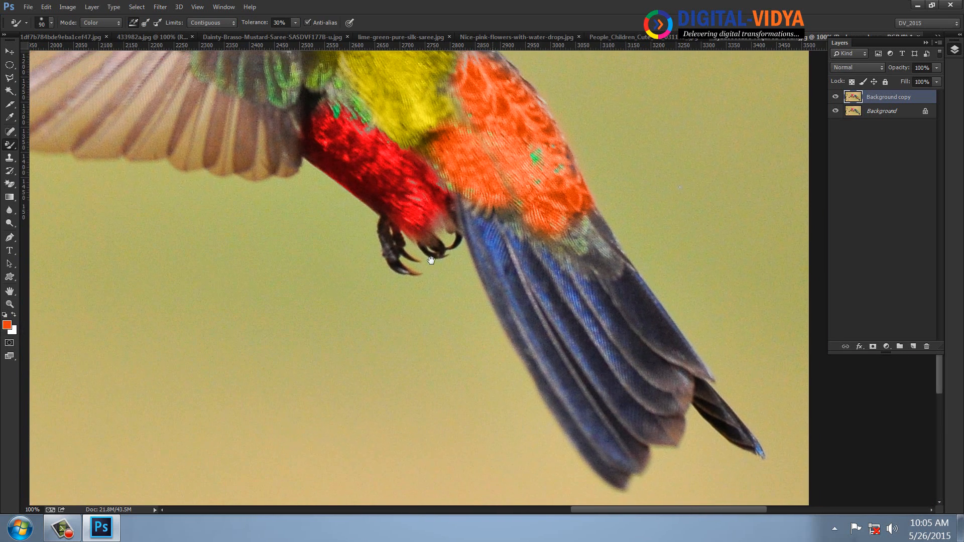
left_click(7, 325)
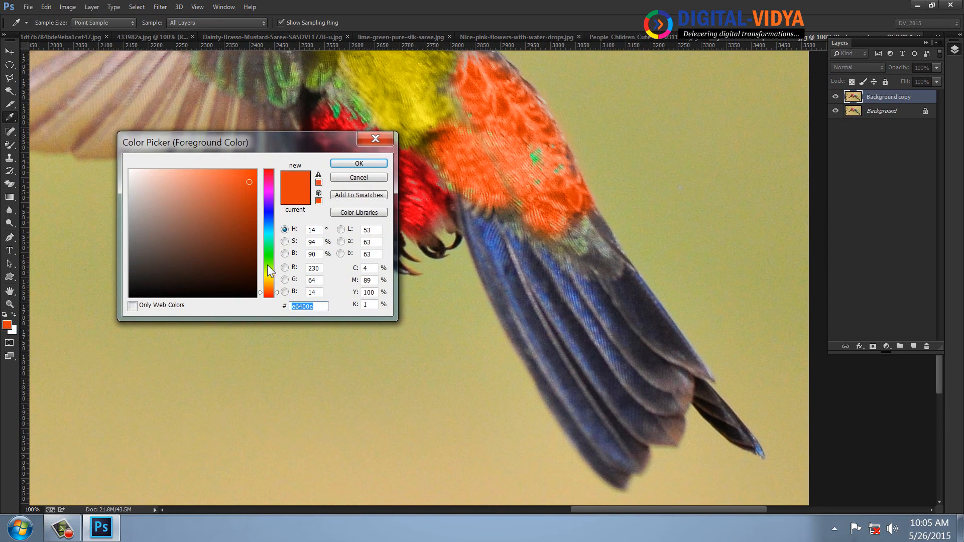
left_click(270, 268)
left_click(358, 163)
left_click(474, 231)
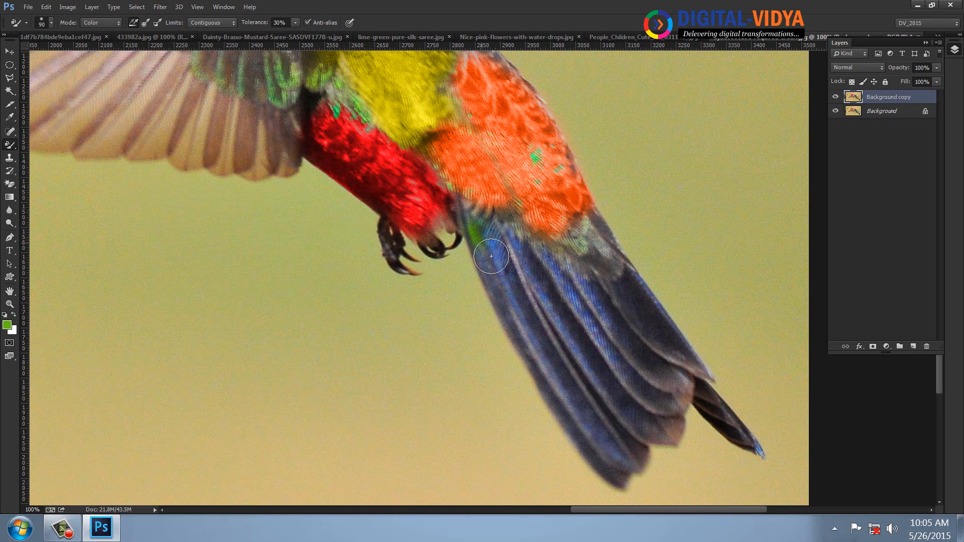
mouse_move(490, 256)
left_mouse_down()
mouse_move(601, 434)
mouse_move(584, 419)
mouse_move(492, 247)
mouse_move(605, 442)
mouse_move(598, 467)
left_mouse_up()
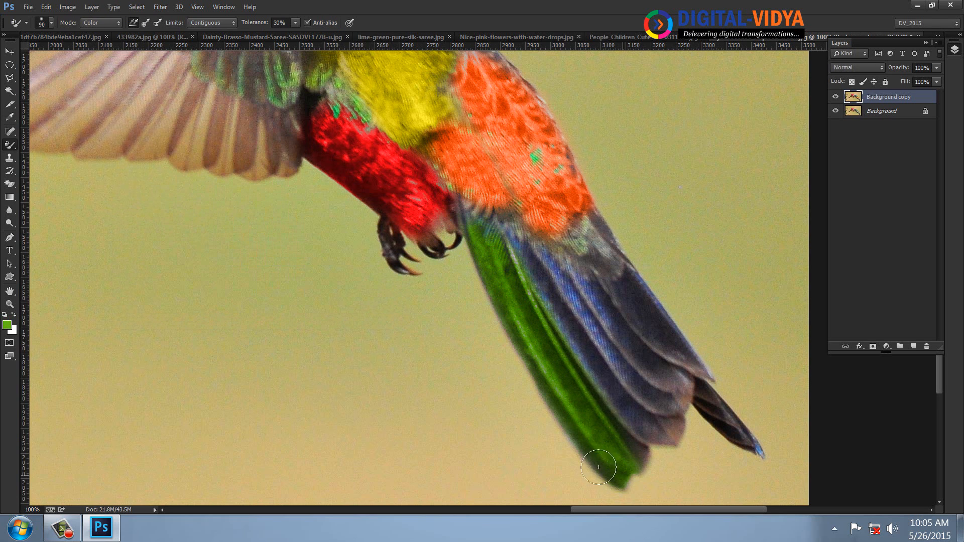
Set the foreground color to a vivid blue and recolor the middle tail feathers next to the green one
left_click(7, 325)
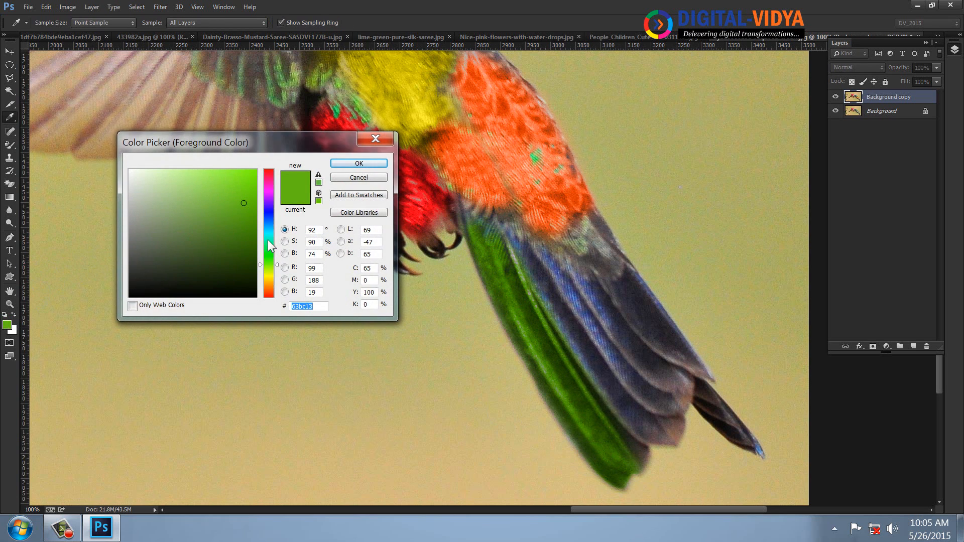
left_click(269, 225)
left_click(251, 181)
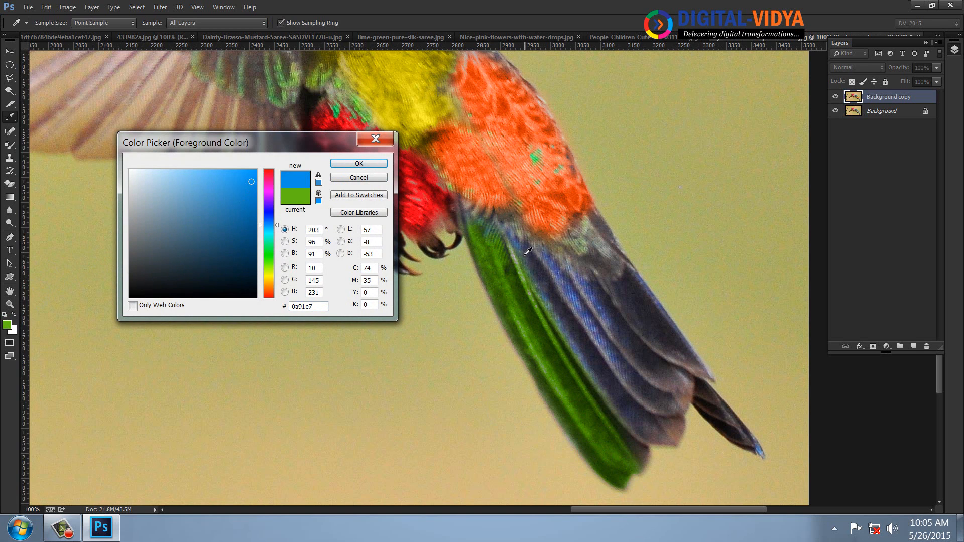
mouse_move(528, 251)
left_mouse_down()
mouse_move(548, 285)
mouse_move(527, 243)
left_mouse_up()
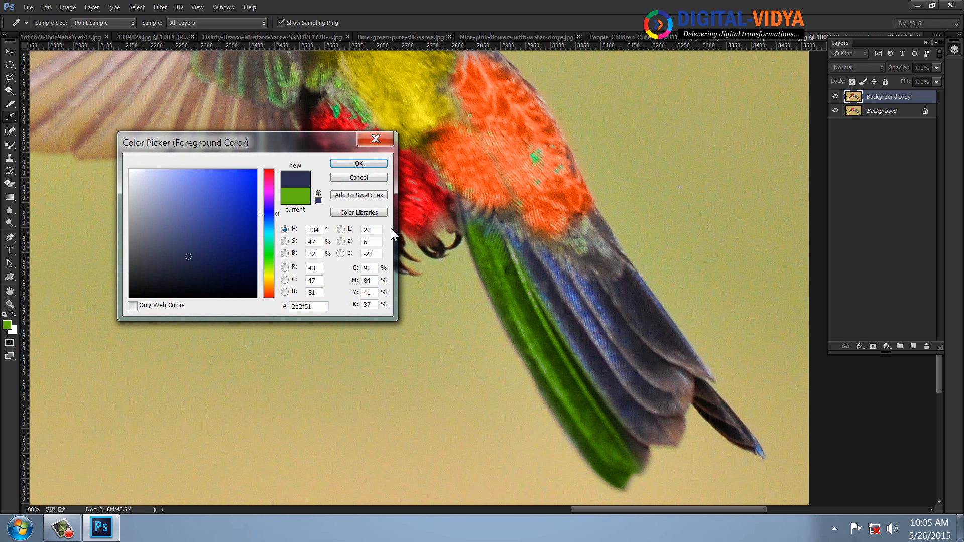
left_click(358, 163)
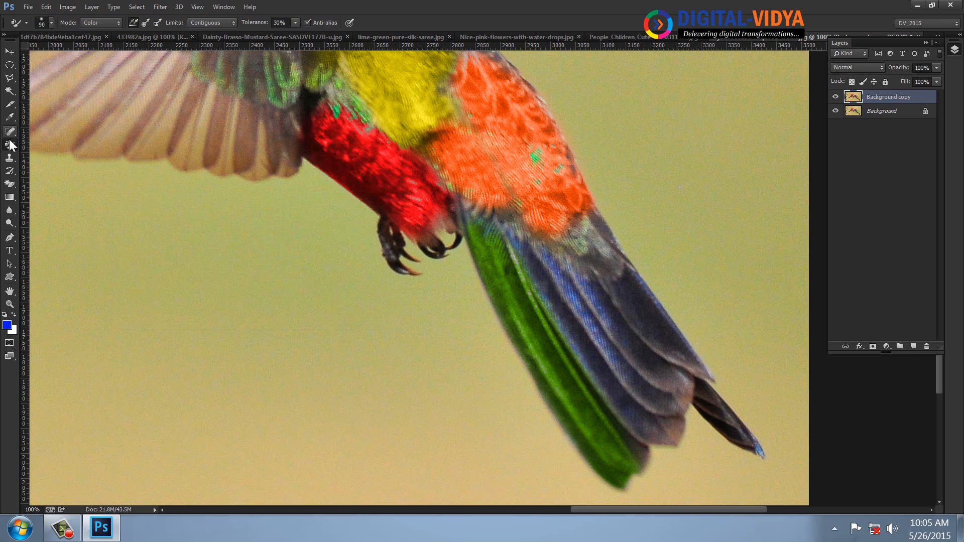
mouse_move(528, 260)
left_mouse_down()
mouse_move(635, 388)
mouse_move(578, 322)
mouse_move(601, 357)
mouse_move(664, 421)
mouse_move(615, 306)
mouse_move(572, 244)
left_mouse_up()
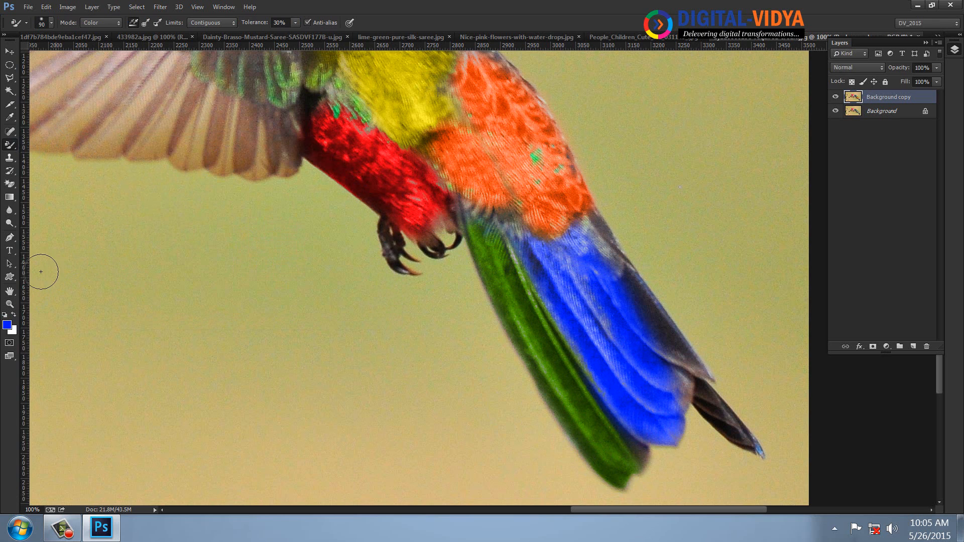
Set the foreground color to muted blue (#585f9a) and recolor the remaining dark outer tail feathers down to the tip
left_click(6, 324)
left_click_drag(197, 233, 250, 207)
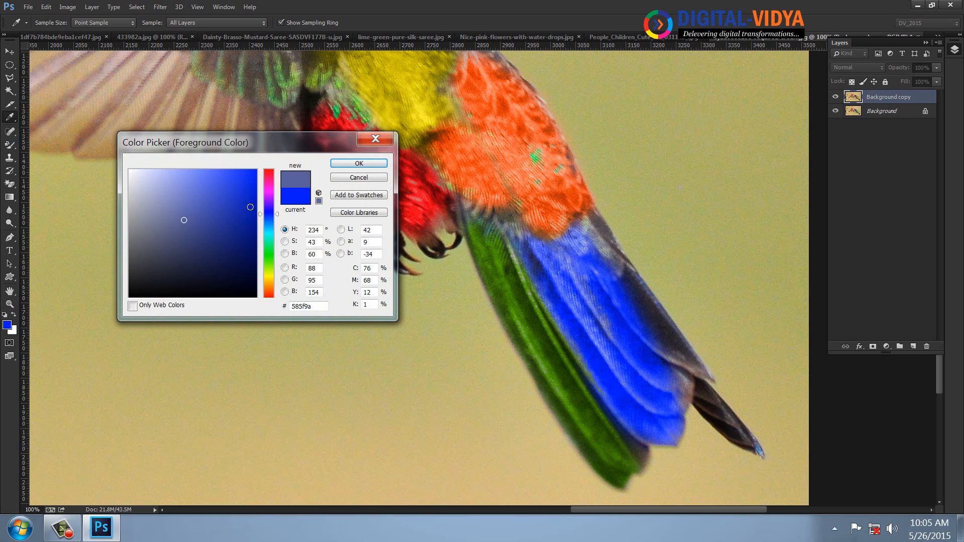
left_click(358, 163)
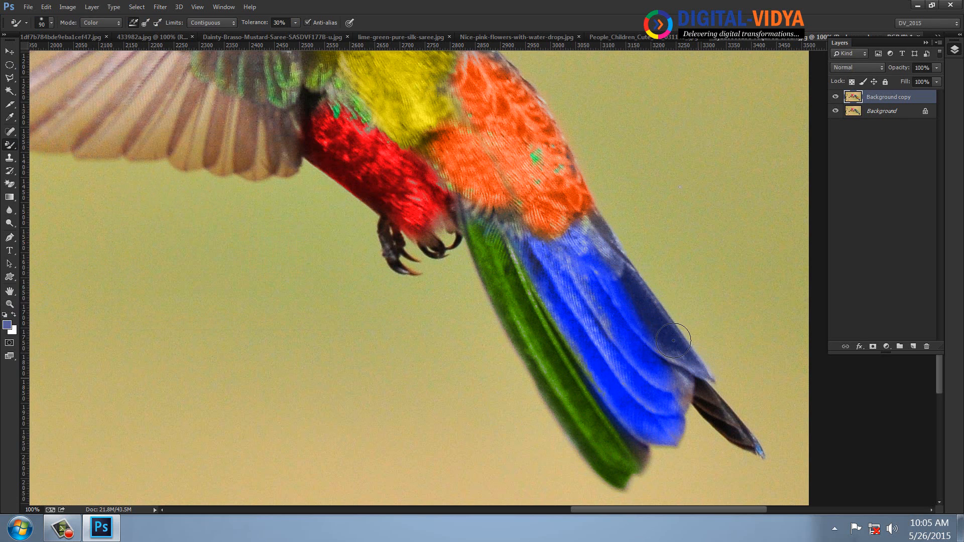
left_click_drag(673, 341, 761, 454)
Set the foreground color to magenta (#eb08d3) and recolor the upper band of the outstretched wing
mouse_move(517, 282)
left_mouse_down()
mouse_move(659, 436)
mouse_move(639, 323)
left_mouse_up()
left_click_drag(344, 258, 386, 259)
left_click(6, 325)
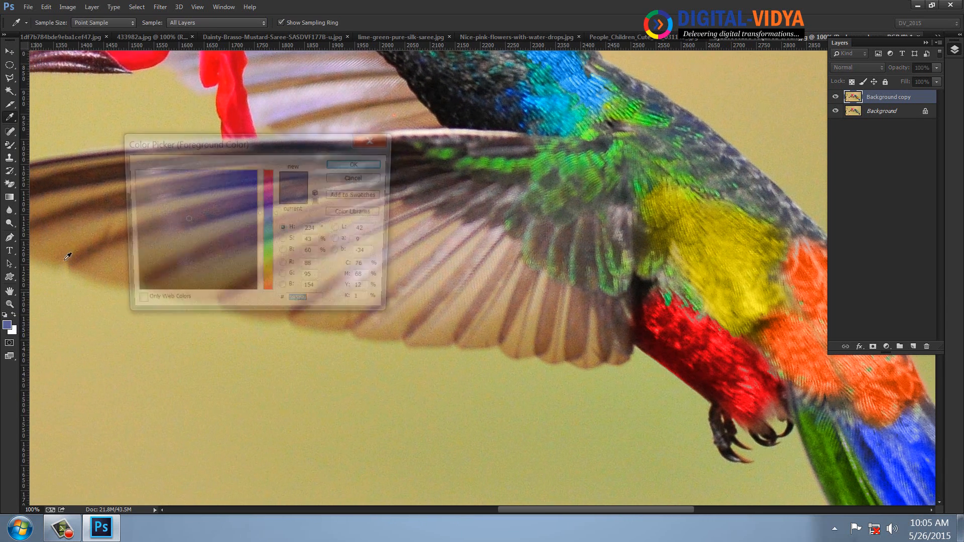
left_click(146, 182)
left_click(266, 189)
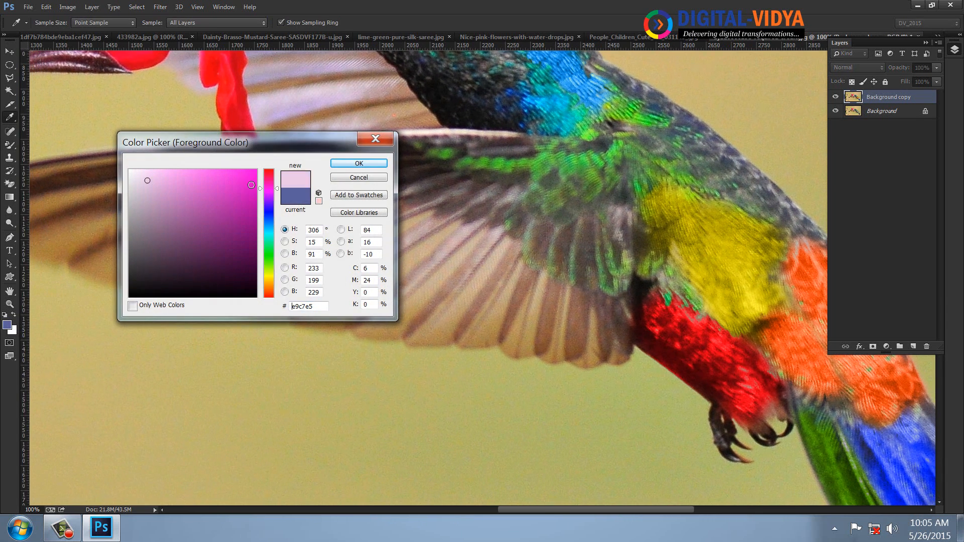
left_click(251, 184)
left_click(349, 164)
mouse_move(503, 222)
left_mouse_down()
mouse_move(302, 174)
mouse_move(102, 176)
mouse_move(17, 194)
mouse_move(324, 185)
mouse_move(234, 211)
mouse_move(235, 235)
left_mouse_up()
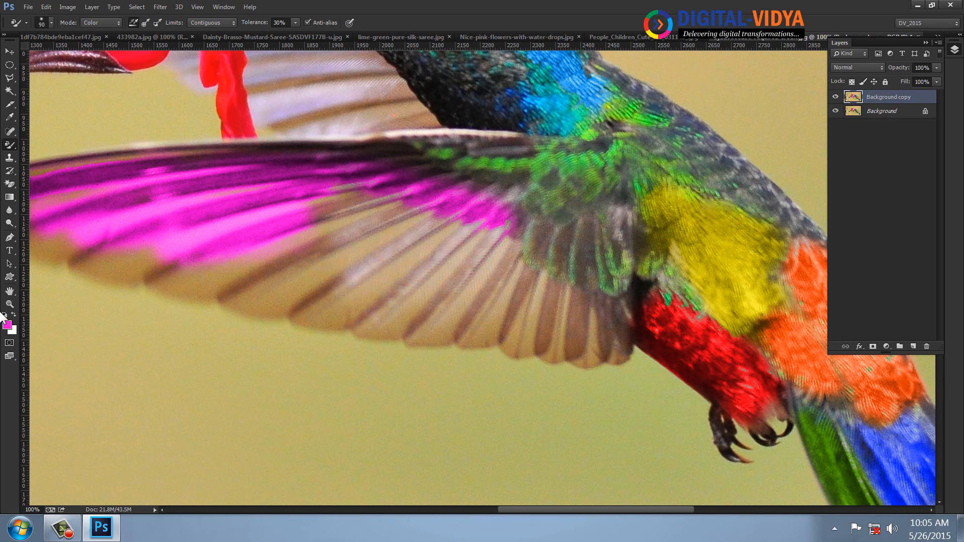
Set the foreground color to dark green and recolor the middle and inner feathers of the outstretched wing below the magenta
left_click(9, 325)
left_click(241, 235)
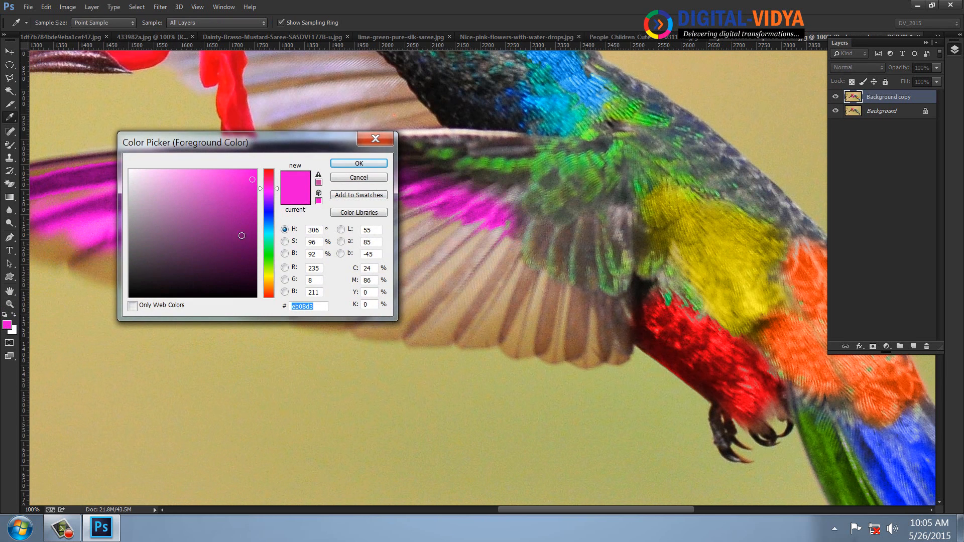
left_click(268, 249)
left_click(358, 163)
left_click_drag(446, 254, 301, 261)
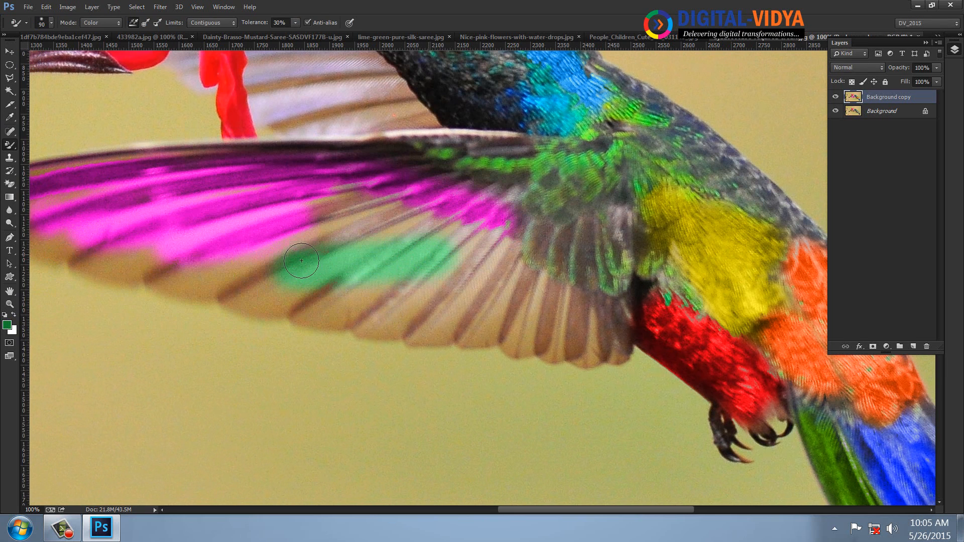
mouse_move(400, 203)
left_mouse_down()
mouse_move(477, 308)
mouse_move(605, 310)
left_mouse_up()
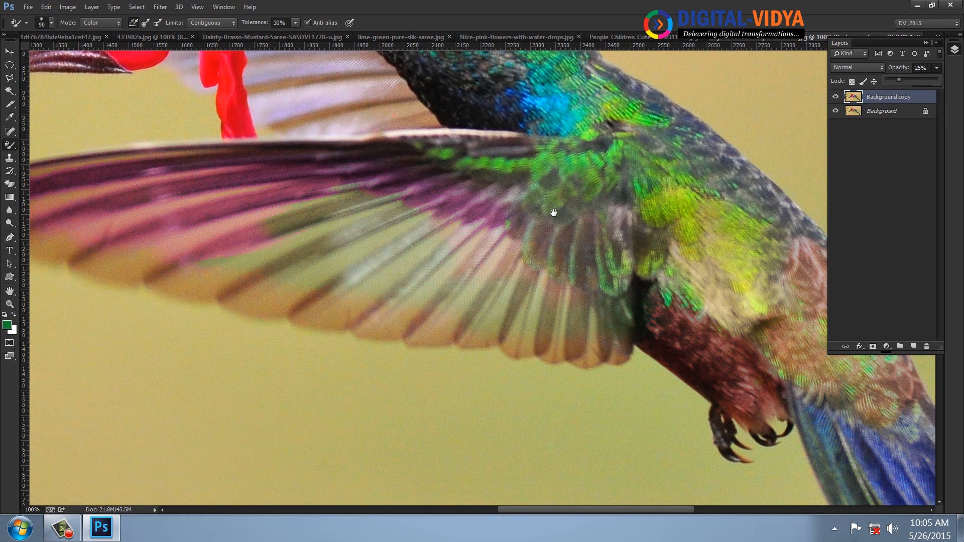
Toggle the Background copy layer's visibility to compare with the original, and set the layer's opacity to 72%
left_click_drag(555, 211, 430, 243)
key("ctrl+minus")
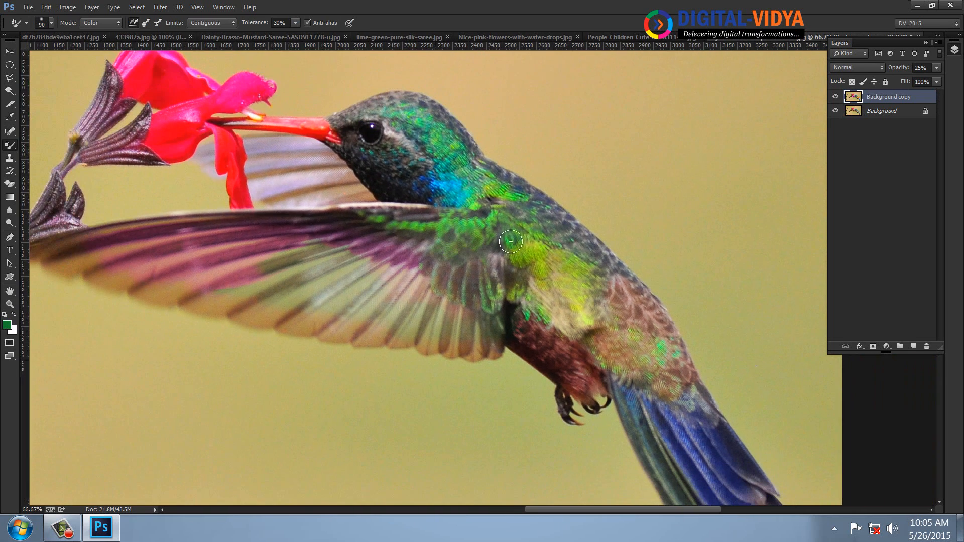
left_click(836, 98)
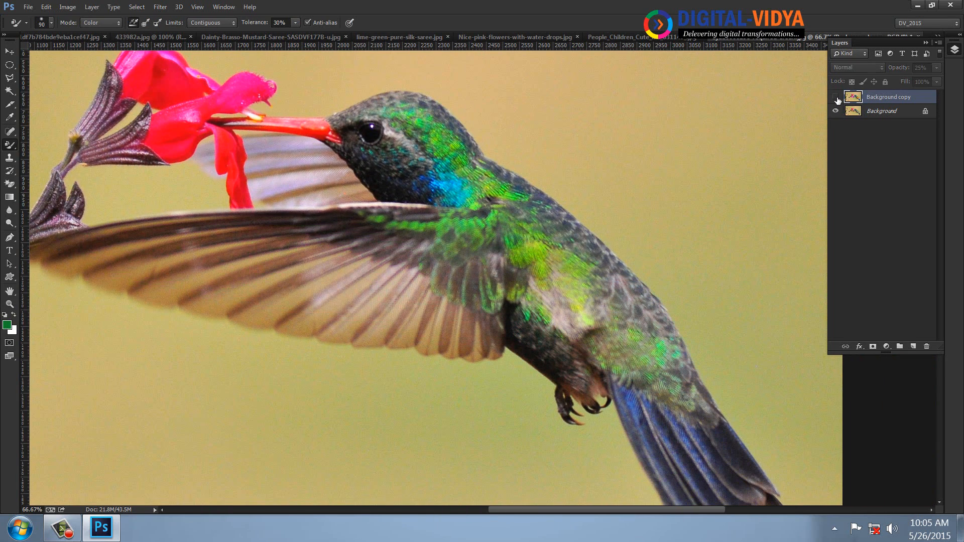
left_click(836, 97)
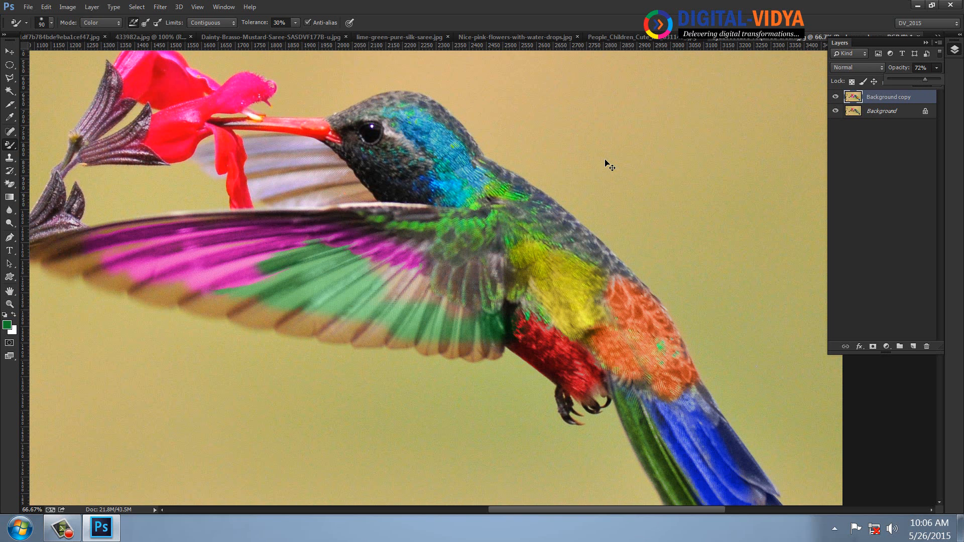
Switch to the National Gallery photo, duplicate the Background layer and recolor part of the roofline green with the Color Replacement tool
left_click(10, 51)
key("ctrl+Tab")
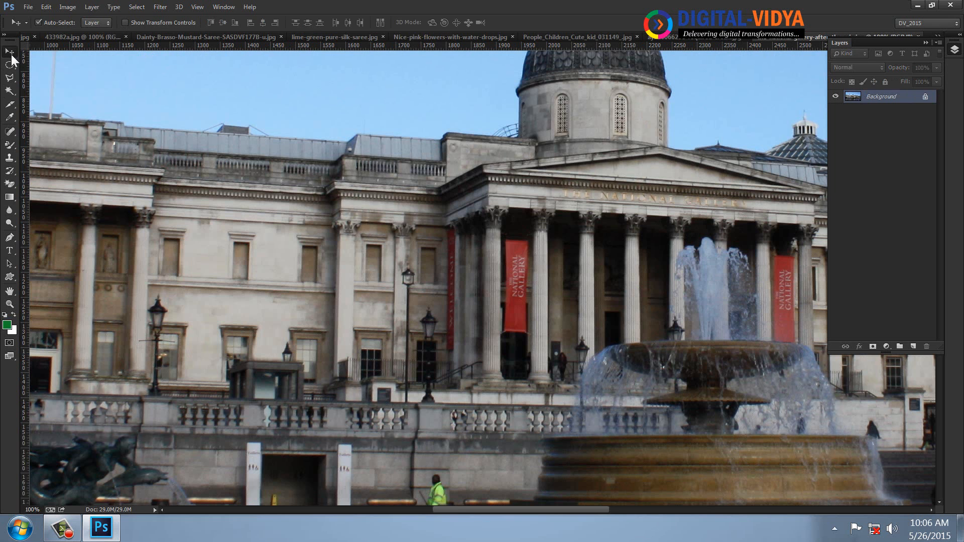
left_click_drag(272, 243, 334, 212)
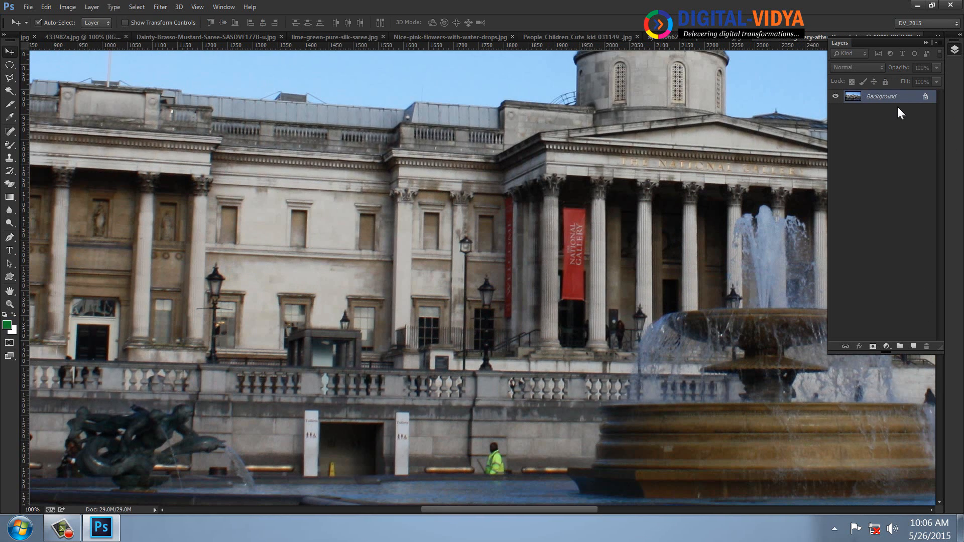
left_click_drag(897, 101, 913, 346)
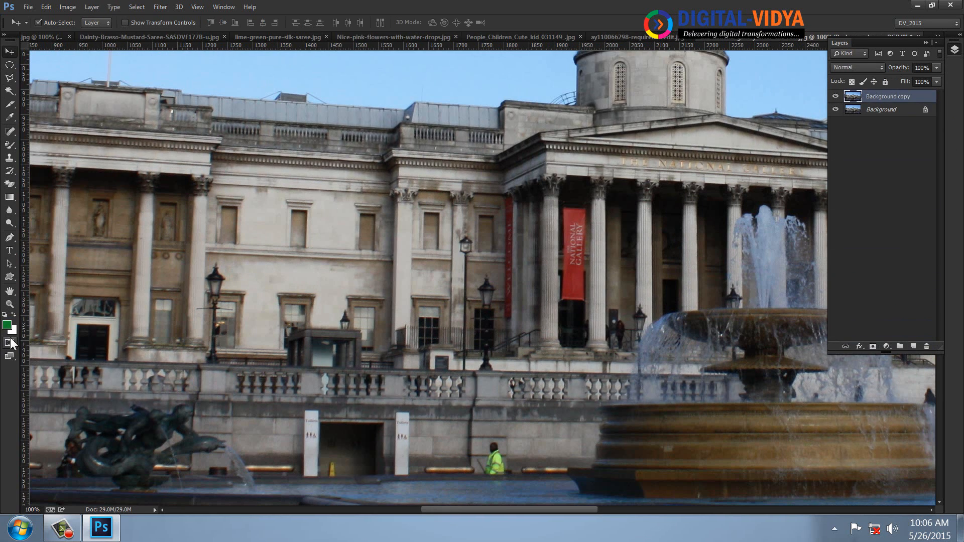
left_click(9, 144)
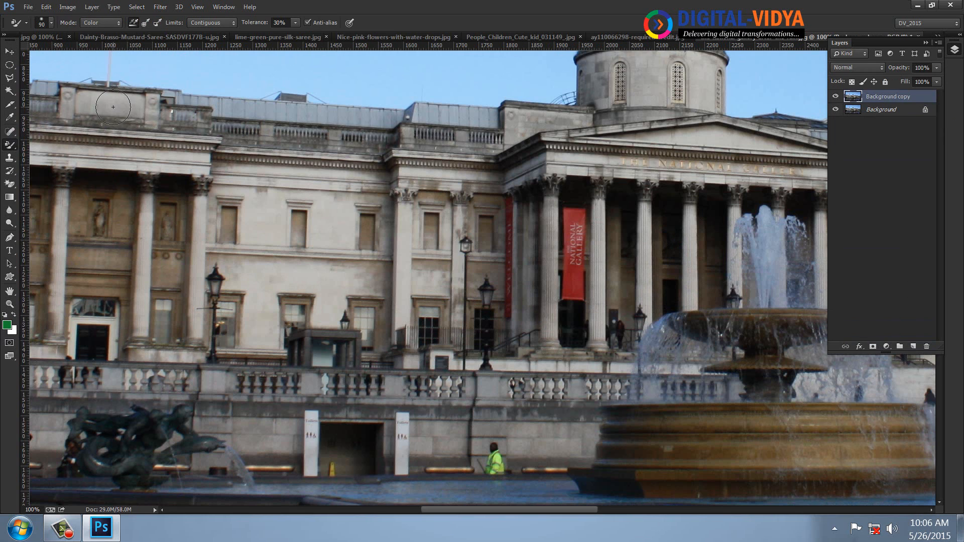
left_click_drag(61, 102, 146, 107)
Set the foreground color to pale yellow (#f6e9ae) and recolor the building's roofline and the red banner between the columns
left_click(8, 325)
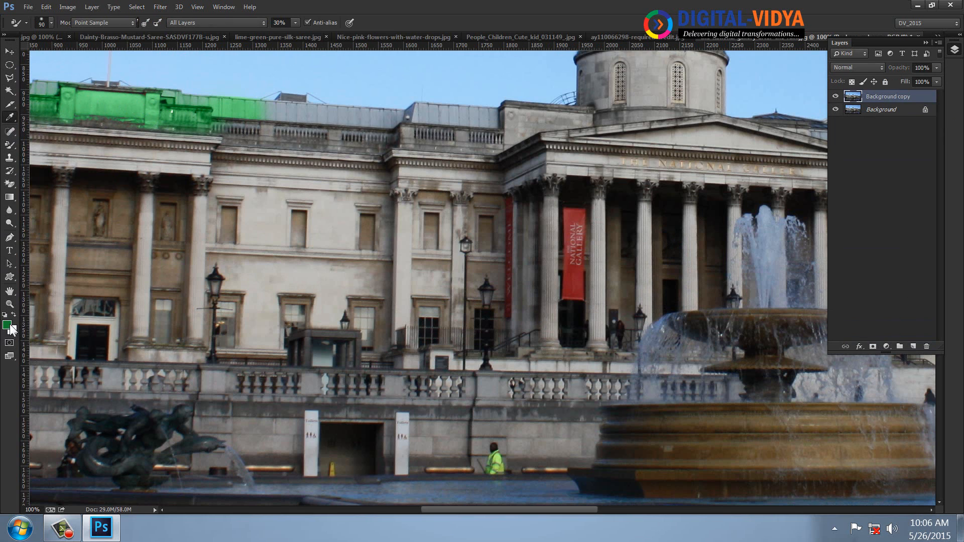
left_click(270, 280)
left_click_drag(202, 201, 166, 174)
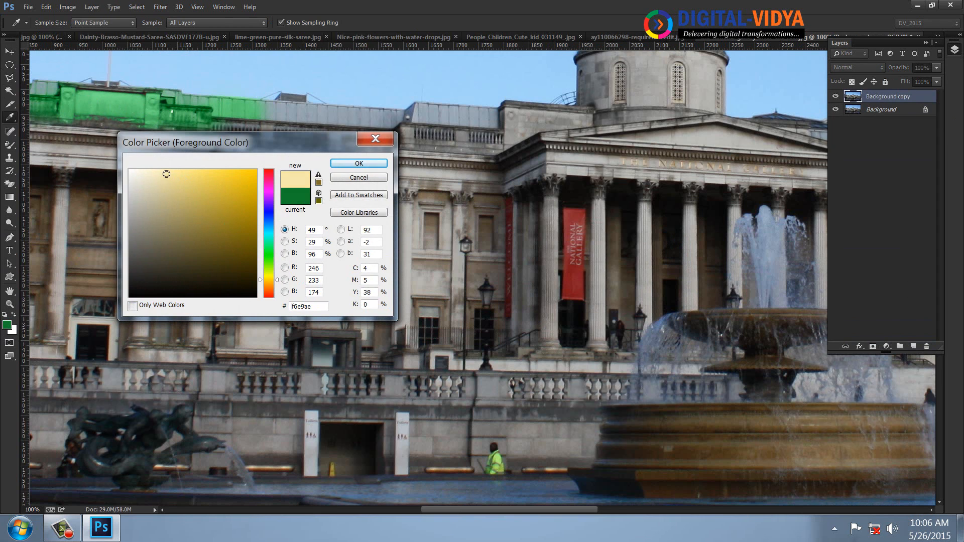
left_click(335, 165)
mouse_move(465, 123)
left_mouse_down()
mouse_move(217, 133)
mouse_move(439, 142)
mouse_move(422, 156)
left_mouse_up()
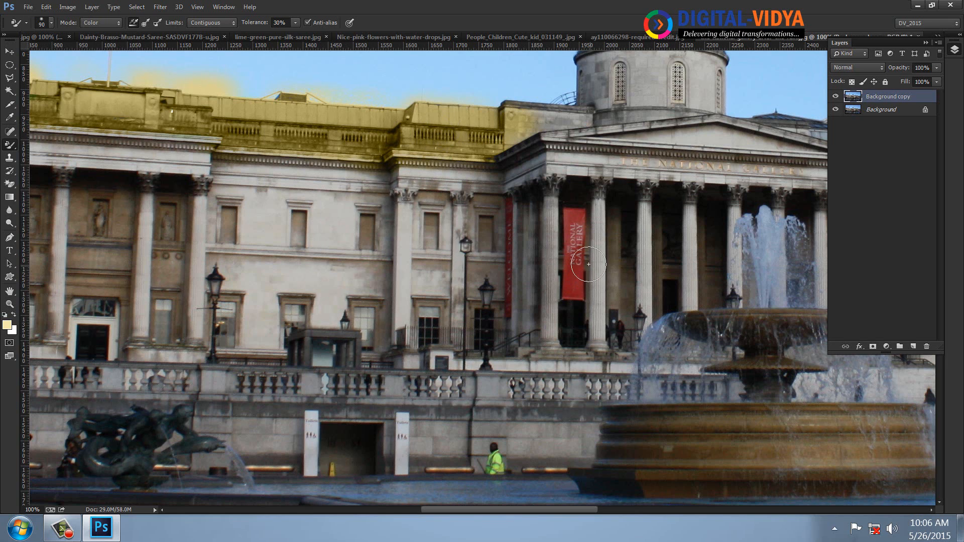
mouse_move(574, 223)
left_mouse_down()
mouse_move(574, 286)
mouse_move(575, 197)
mouse_move(574, 235)
left_mouse_up()
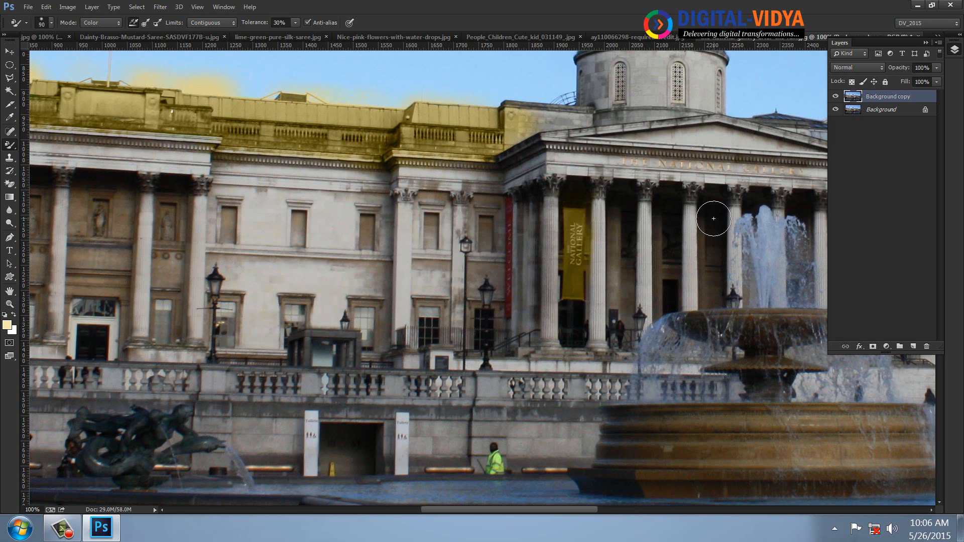